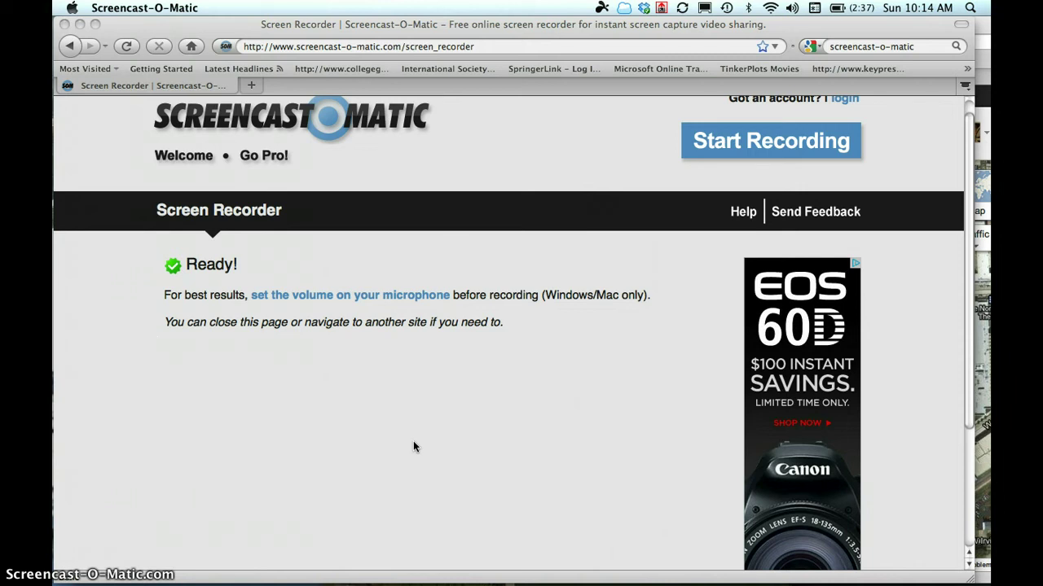
Switch to the Safari window showing Illinois State University in Google Maps
{"action": "middle_click", "coordinate": [563, 353]}
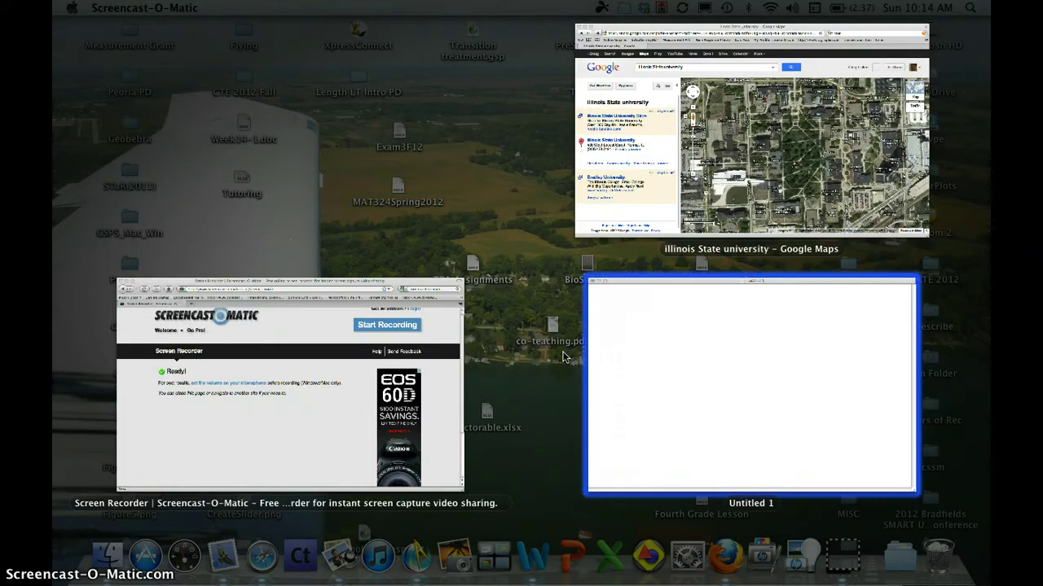
{"action": "left_click", "coordinate": [752, 384]}
{"action": "middle_click", "coordinate": [702, 364]}
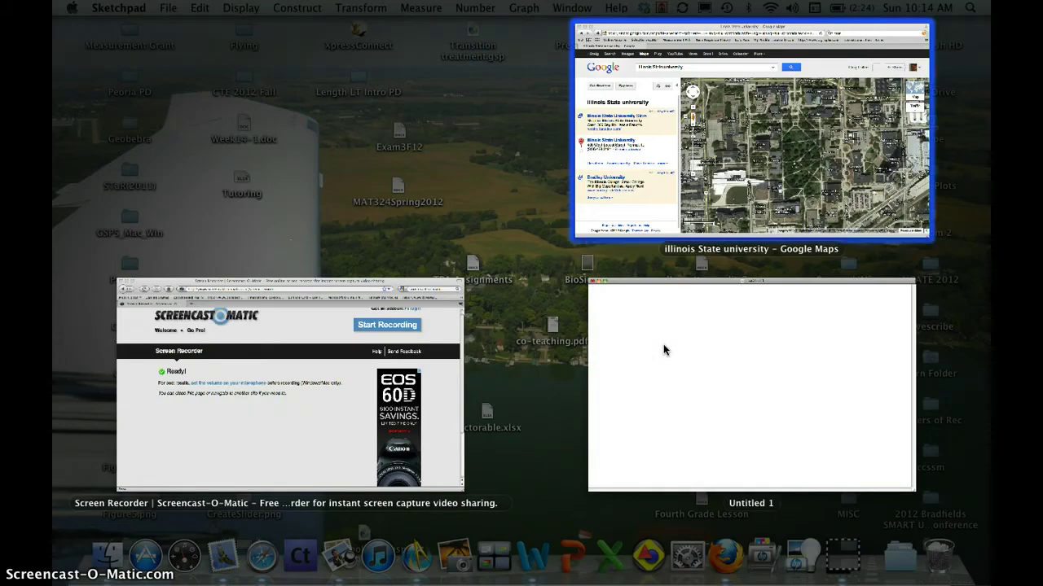
{"action": "left_click", "coordinate": [719, 160]}
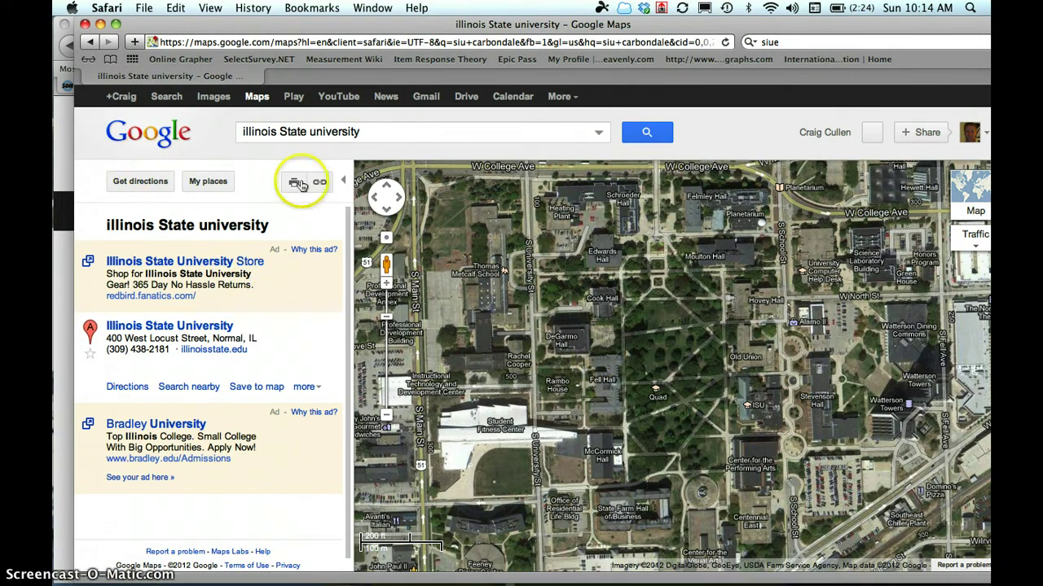
Search the map for University of Wisconsin-Stevens Point, choosing the suggestion on Main Street, Stevens Point, WI
{"action": "left_click", "coordinate": [364, 131]}
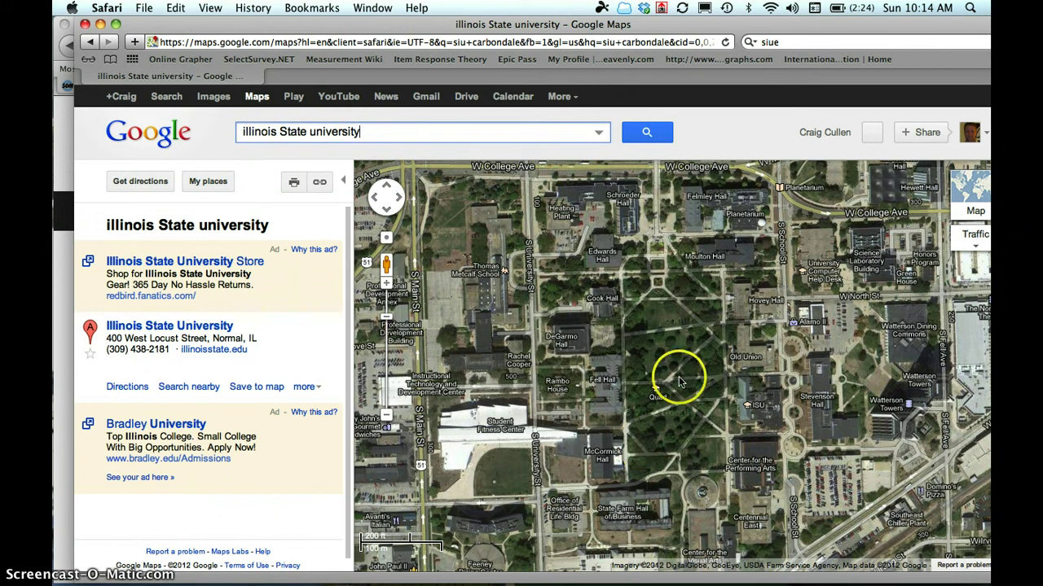
{"action": "mouse_move", "coordinate": [679, 378]}
{"action": "left_mouse_down"}
{"action": "mouse_move", "coordinate": [656, 333]}
{"action": "mouse_move", "coordinate": [666, 363]}
{"action": "left_mouse_up"}
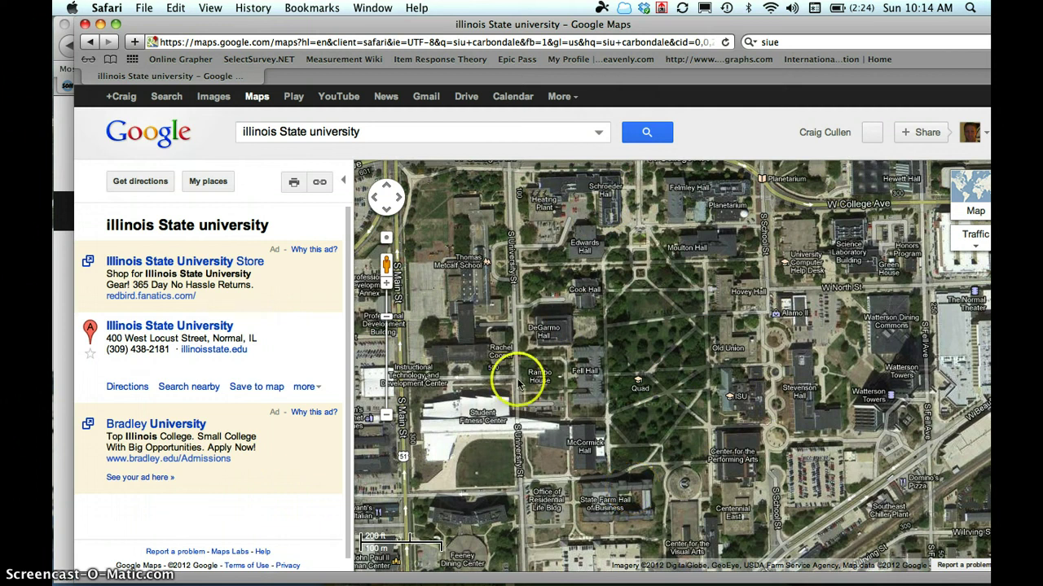
{"action": "left_click_drag", "start_coordinate": [367, 131], "coordinate": [212, 126]}
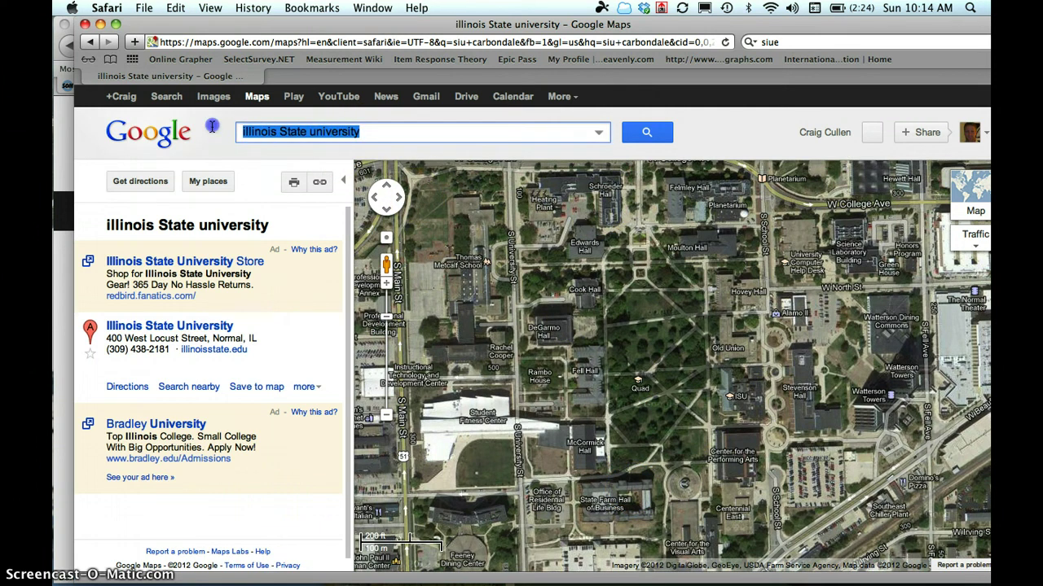
{"action": "type", "text": "St"}
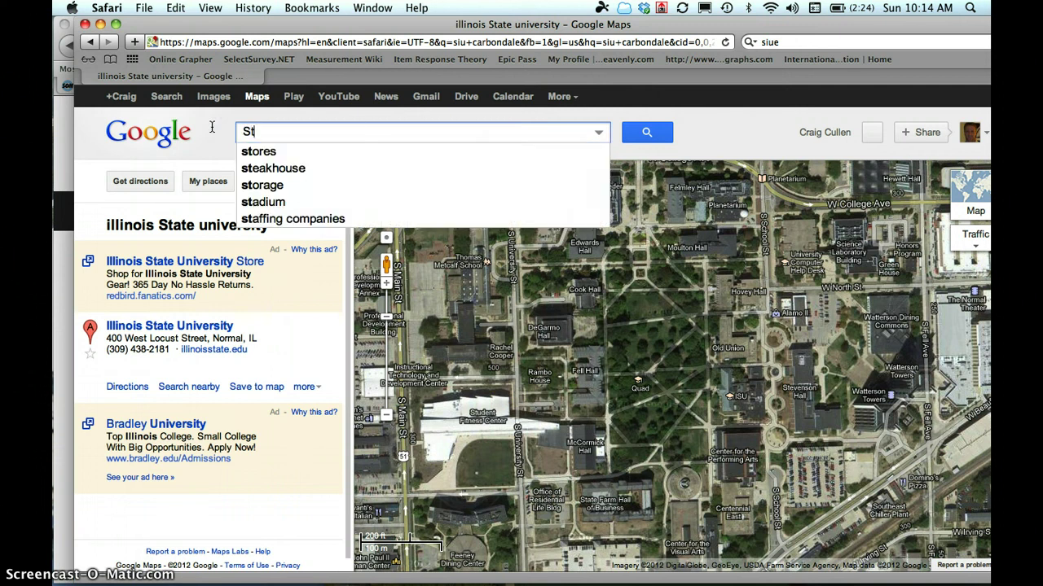
{"action": "key", "text": "BackSpace"}
{"action": "key", "text": "BackSpace"}
{"action": "type", "text": "Univer"}
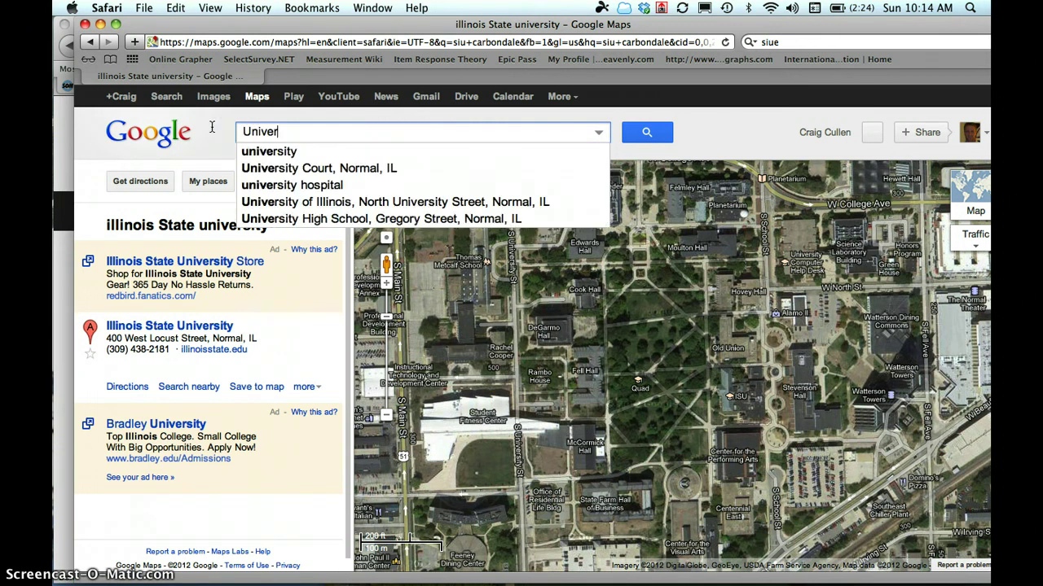
{"action": "type", "text": "sity of Wi"}
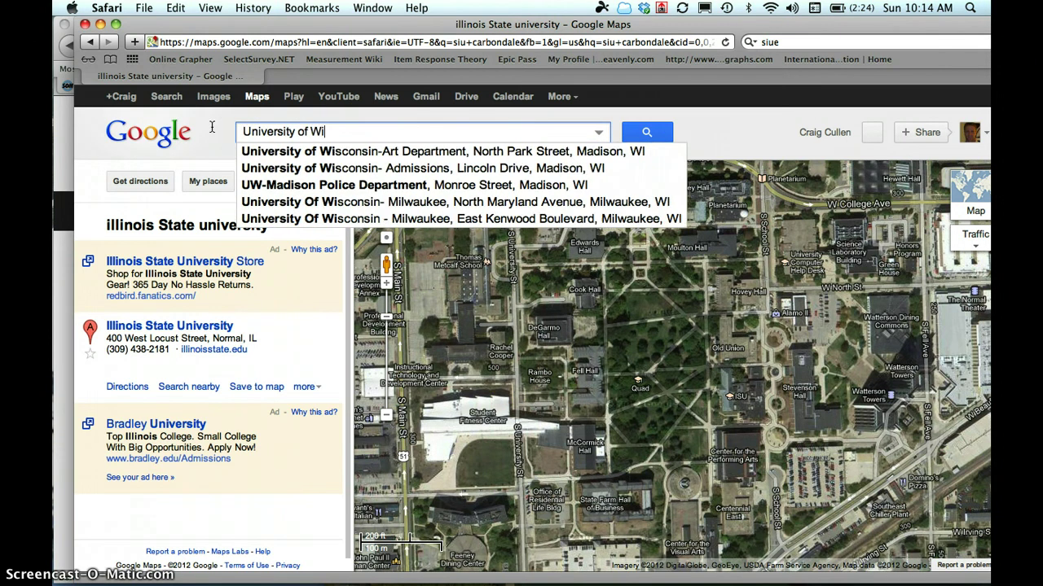
{"action": "type", "text": "sconsin "}
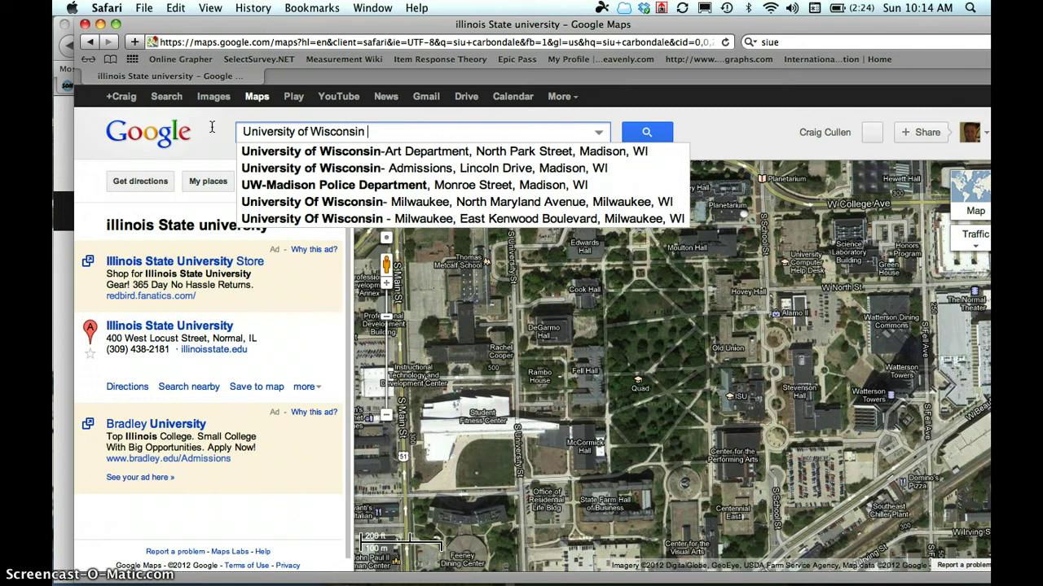
{"action": "type", "text": "Ste"}
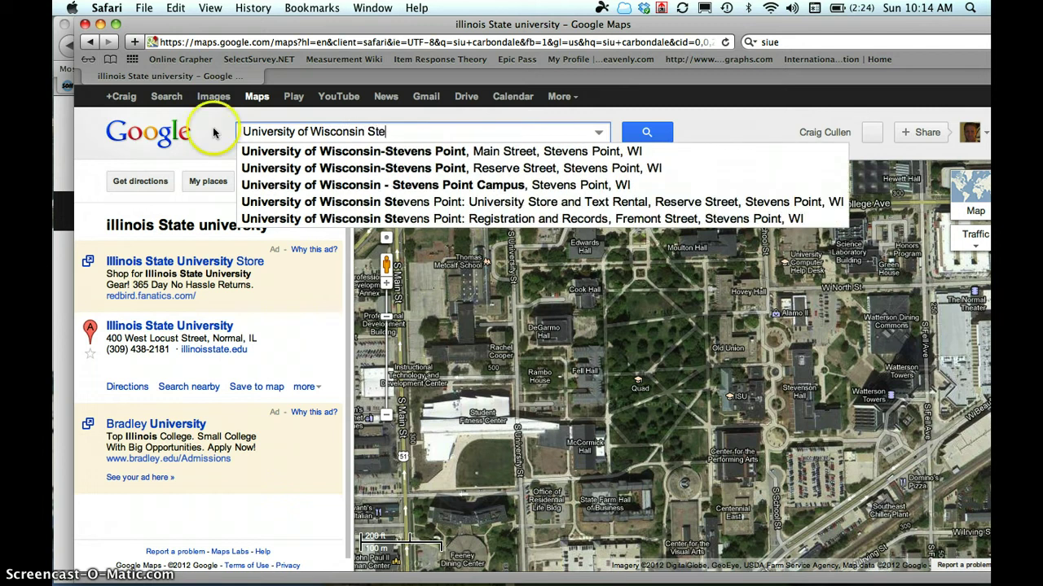
{"action": "left_click", "coordinate": [401, 153]}
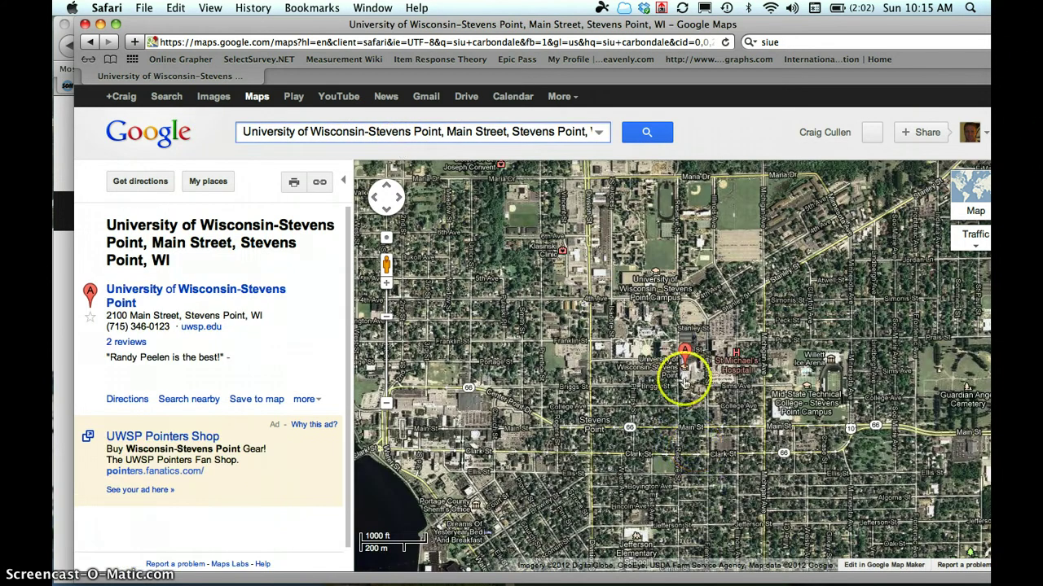
Frame the Stevens Point campus buildings between 4th Ave and Briggs St in satellite view and take a screenshot of the whole screen
{"action": "mouse_move", "coordinate": [684, 380]}
{"action": "left_mouse_down"}
{"action": "mouse_move", "coordinate": [662, 373]}
{"action": "mouse_move", "coordinate": [686, 286]}
{"action": "mouse_move", "coordinate": [812, 319]}
{"action": "mouse_move", "coordinate": [778, 381]}
{"action": "mouse_move", "coordinate": [631, 419]}
{"action": "mouse_move", "coordinate": [676, 427]}
{"action": "left_mouse_up"}
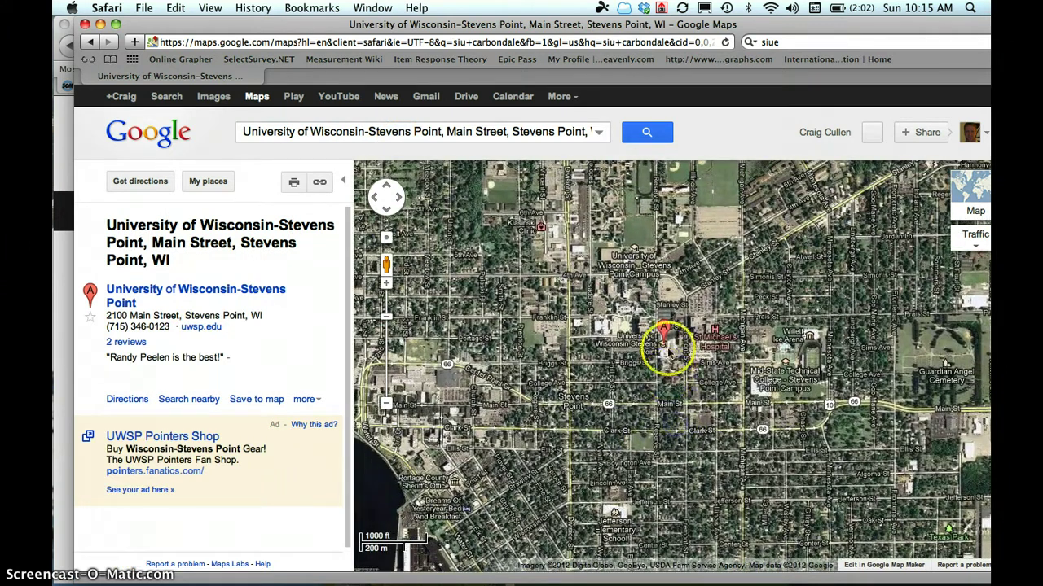
{"action": "left_click", "coordinate": [386, 284]}
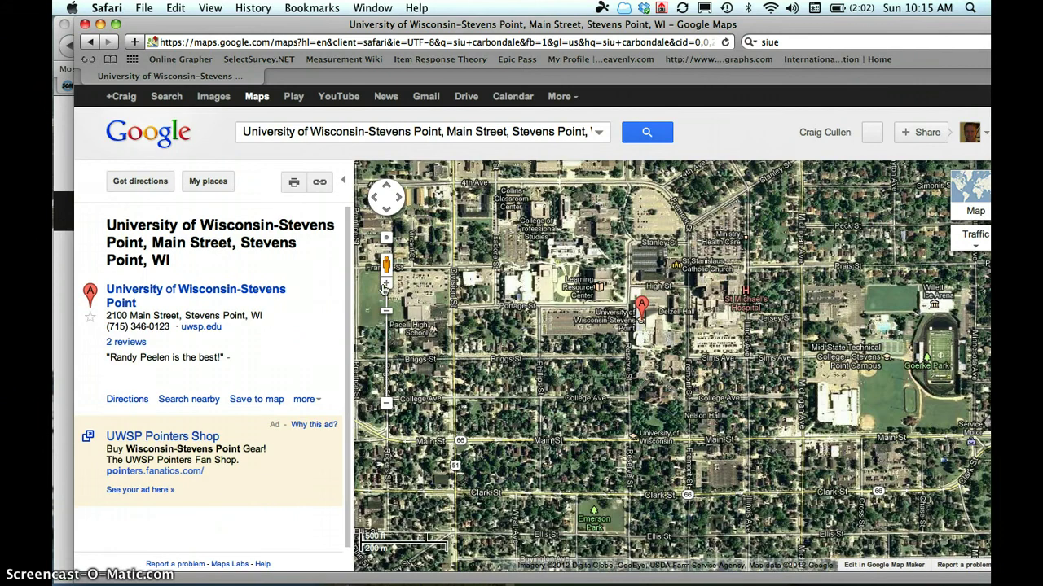
{"action": "left_click", "coordinate": [386, 285]}
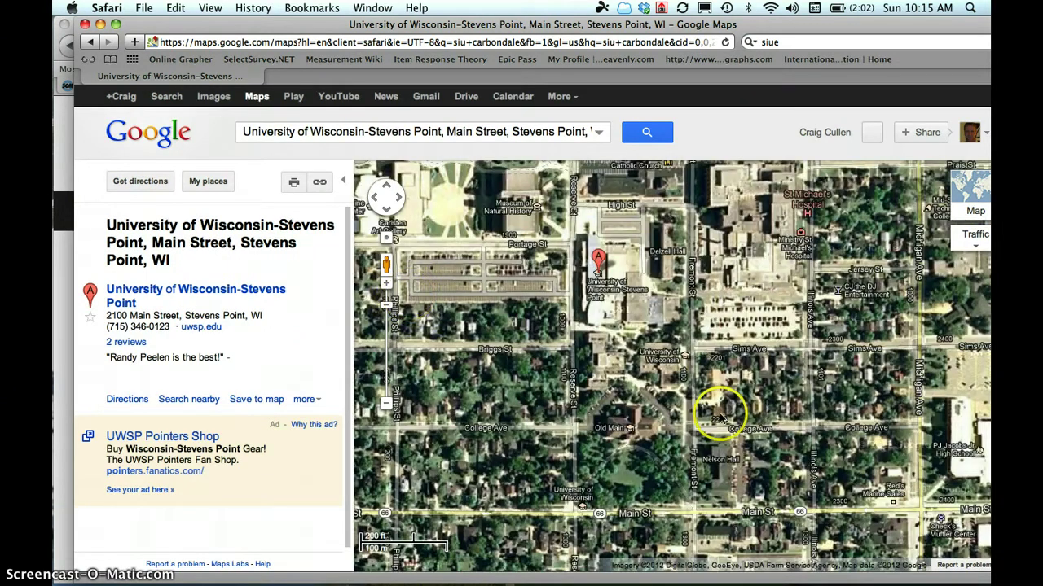
{"action": "mouse_move", "coordinate": [720, 411]}
{"action": "left_mouse_down"}
{"action": "mouse_move", "coordinate": [684, 452]}
{"action": "mouse_move", "coordinate": [699, 509]}
{"action": "mouse_move", "coordinate": [753, 497]}
{"action": "mouse_move", "coordinate": [643, 369]}
{"action": "mouse_move", "coordinate": [655, 334]}
{"action": "mouse_move", "coordinate": [611, 370]}
{"action": "mouse_move", "coordinate": [531, 346]}
{"action": "mouse_move", "coordinate": [643, 412]}
{"action": "mouse_move", "coordinate": [575, 269]}
{"action": "mouse_move", "coordinate": [637, 358]}
{"action": "mouse_move", "coordinate": [686, 383]}
{"action": "left_mouse_up"}
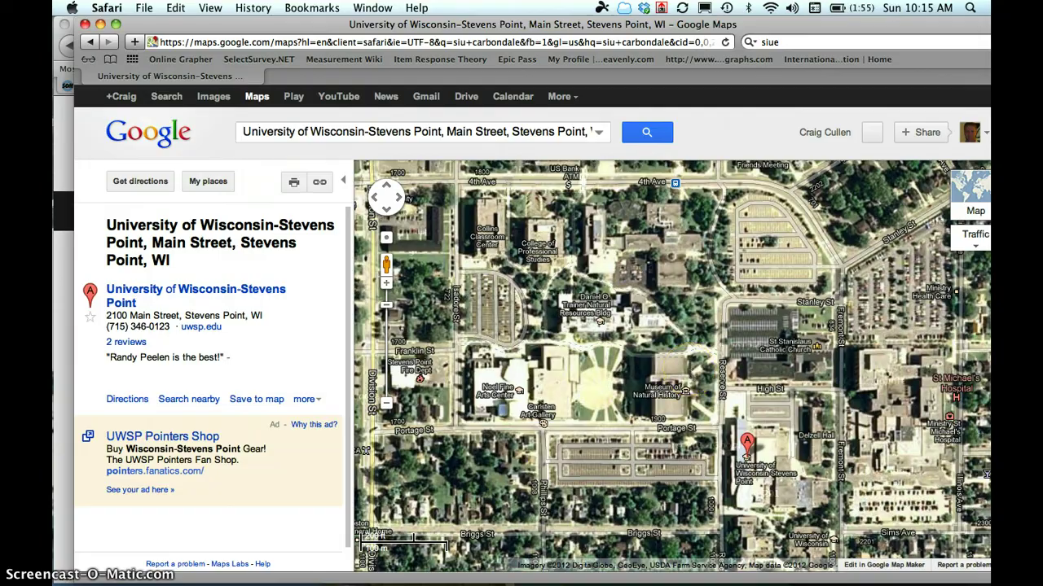
{"action": "key", "text": "F8"}
Move the new screenshot file to a free area of the desktop and open it in Preview
{"action": "left_click", "coordinate": [603, 204]}
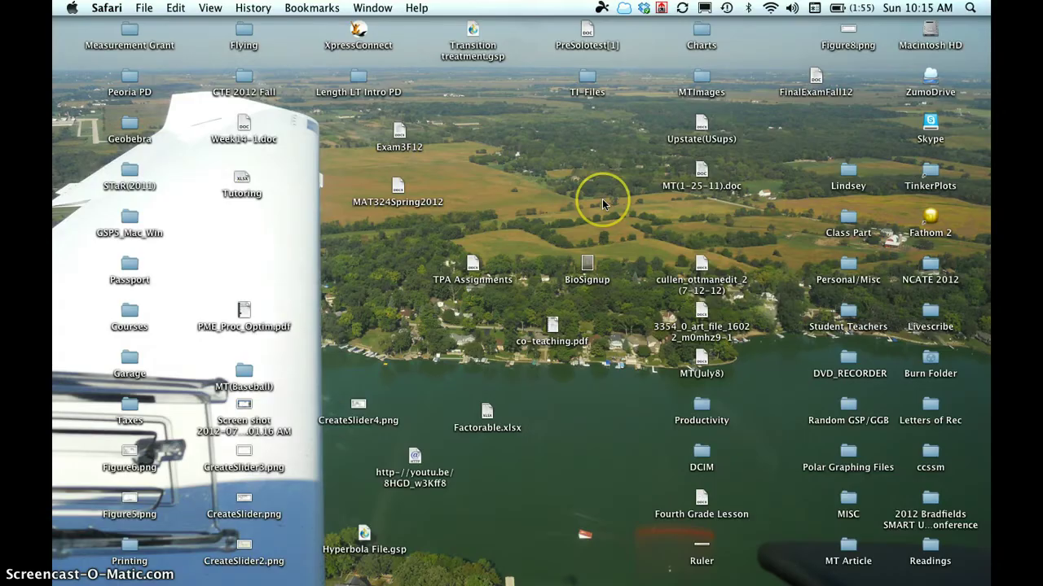
{"action": "left_click", "coordinate": [837, 93]}
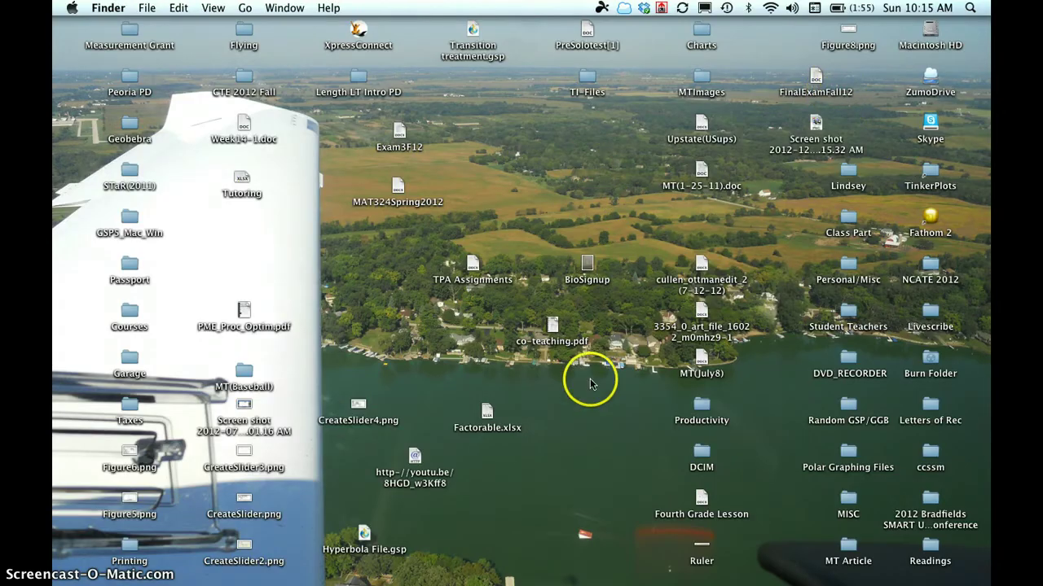
{"action": "left_click", "coordinate": [808, 121]}
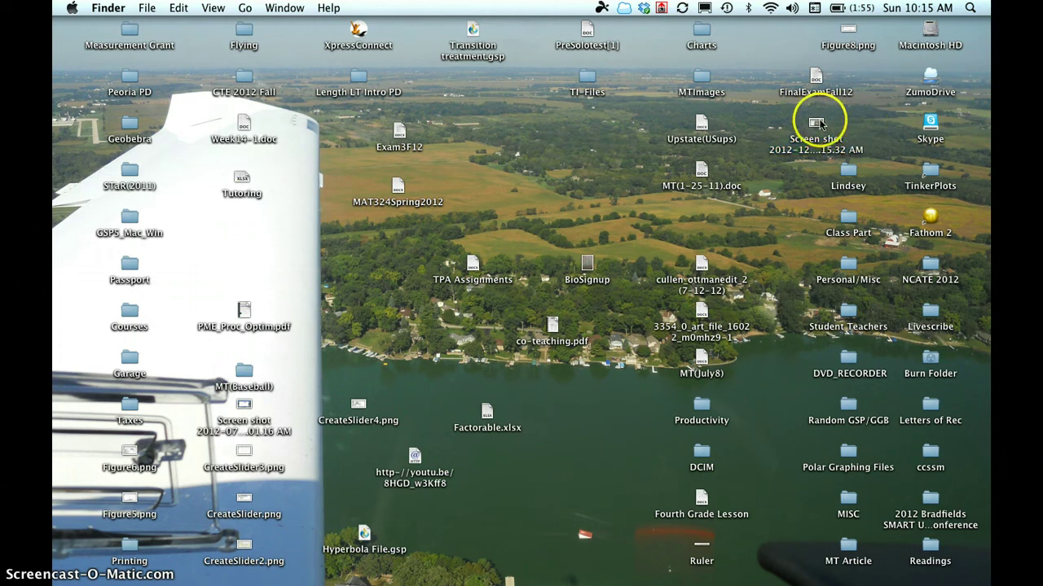
{"action": "left_click", "coordinate": [766, 130]}
{"action": "left_click_drag", "start_coordinate": [815, 123], "coordinate": [553, 153]}
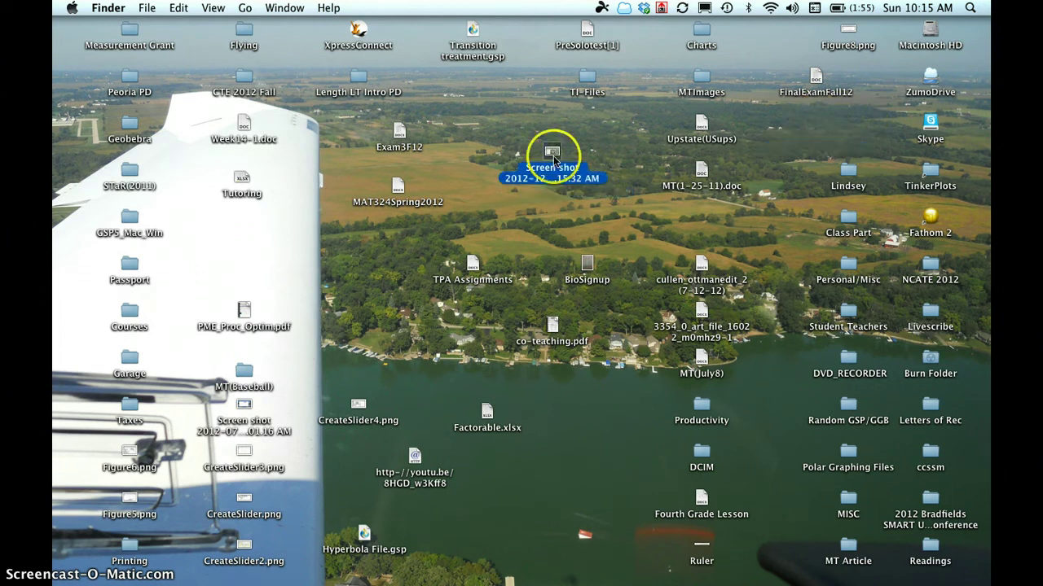
{"action": "double_click", "coordinate": [553, 157]}
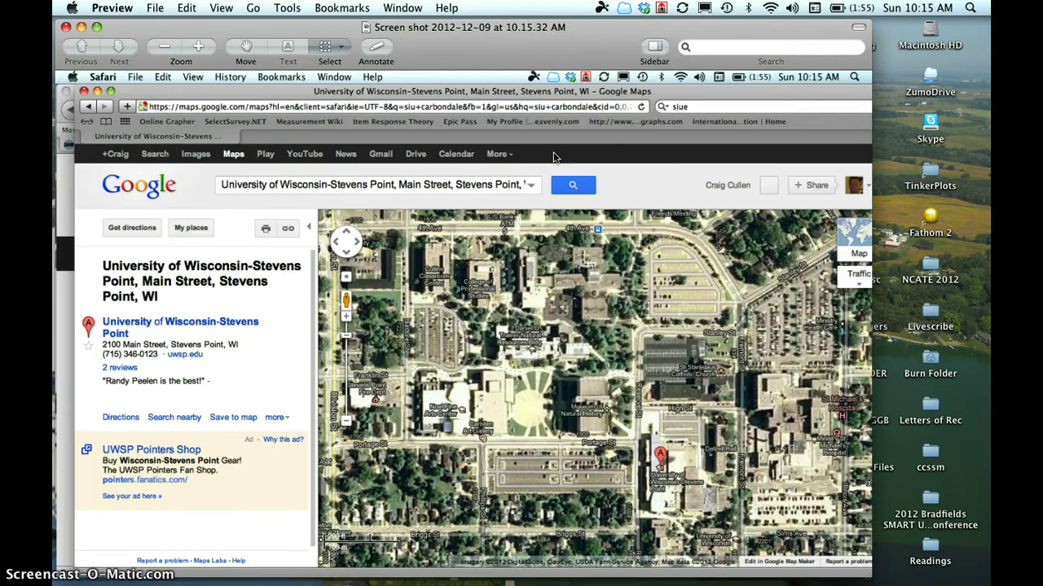
Select the satellite map area of the screenshot, leaving out the browser interface and search results, and copy it
{"action": "left_click_drag", "start_coordinate": [612, 41], "coordinate": [668, 38]}
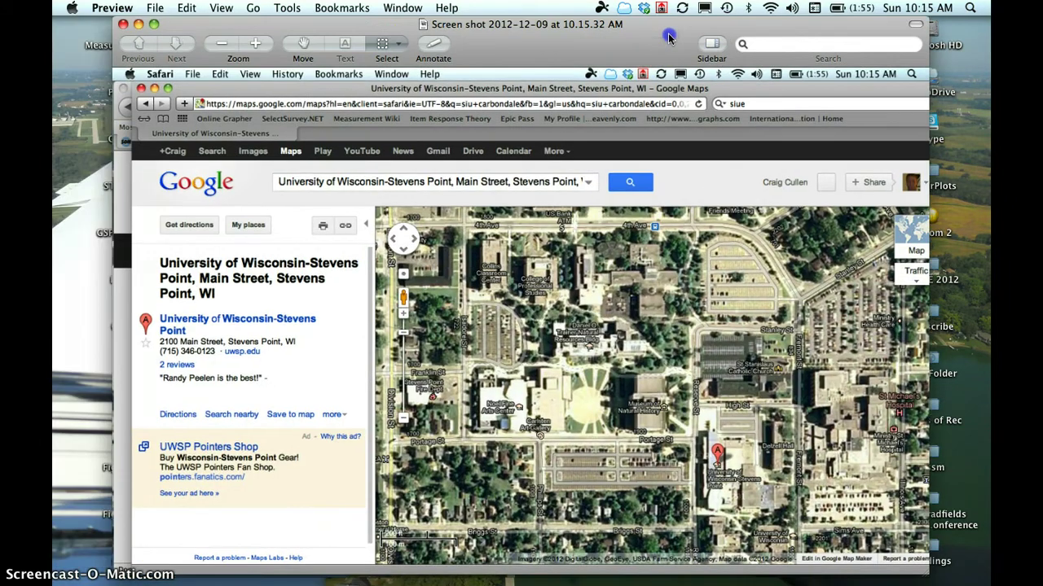
{"action": "left_click", "coordinate": [588, 354]}
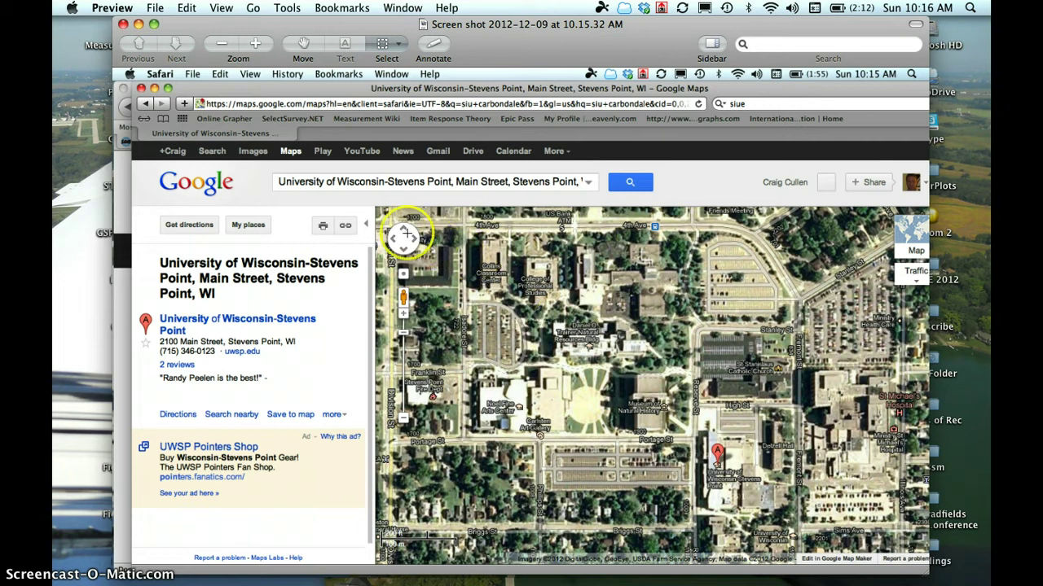
{"action": "left_click_drag", "start_coordinate": [424, 213], "coordinate": [900, 535]}
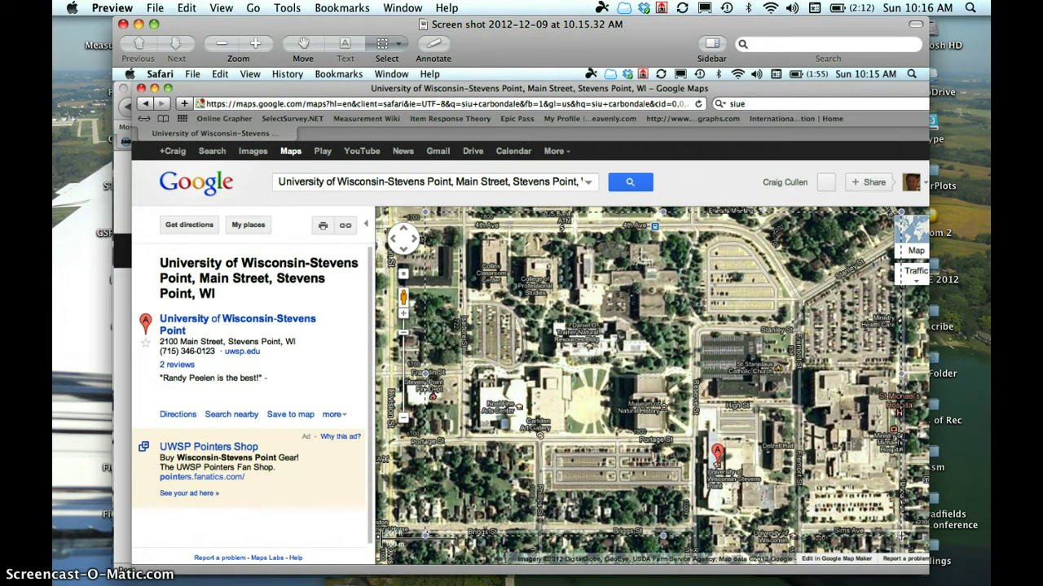
Switch to the blank Untitled 1 document in Sketchpad and paste the copied map picture
{"action": "key", "text": "ctrl+Down"}
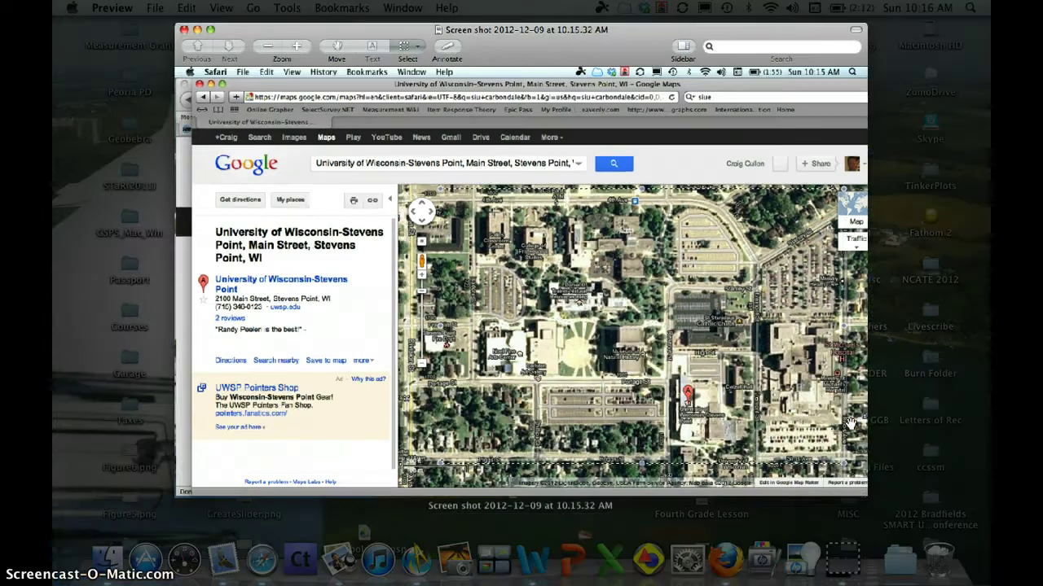
{"action": "key", "text": "F8"}
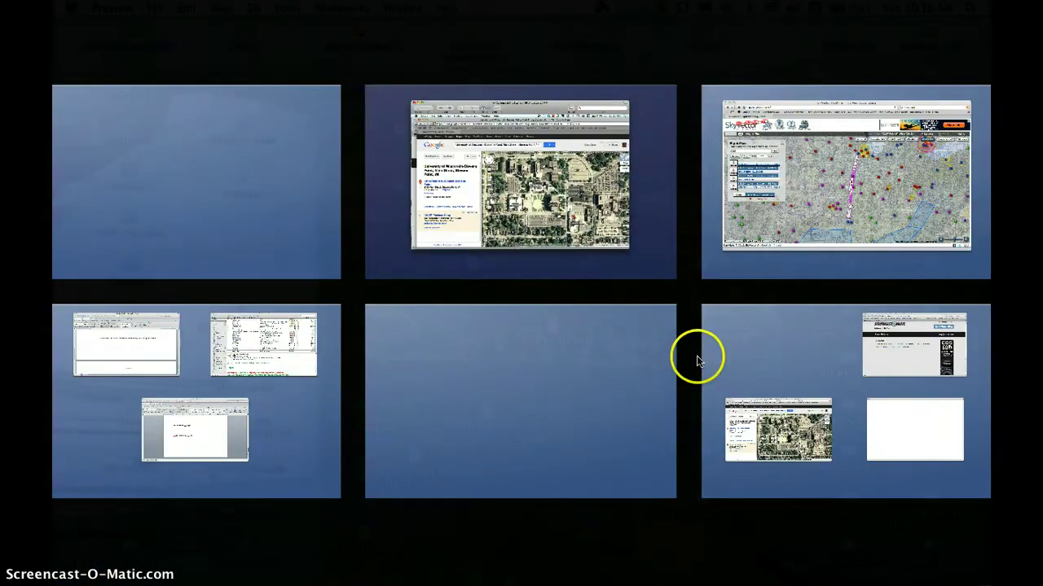
{"action": "key", "text": "F9"}
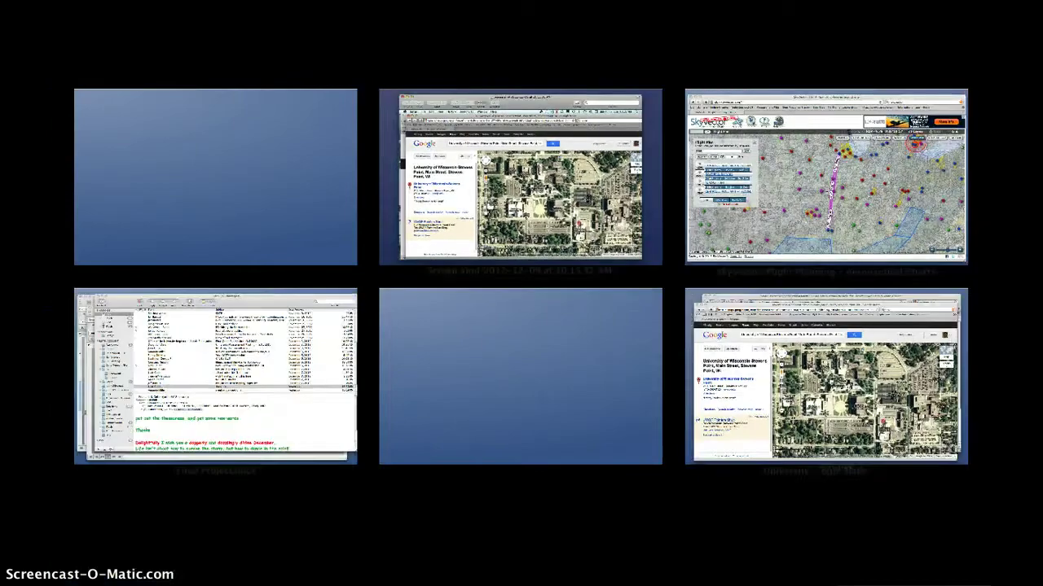
{"action": "left_click", "coordinate": [899, 423]}
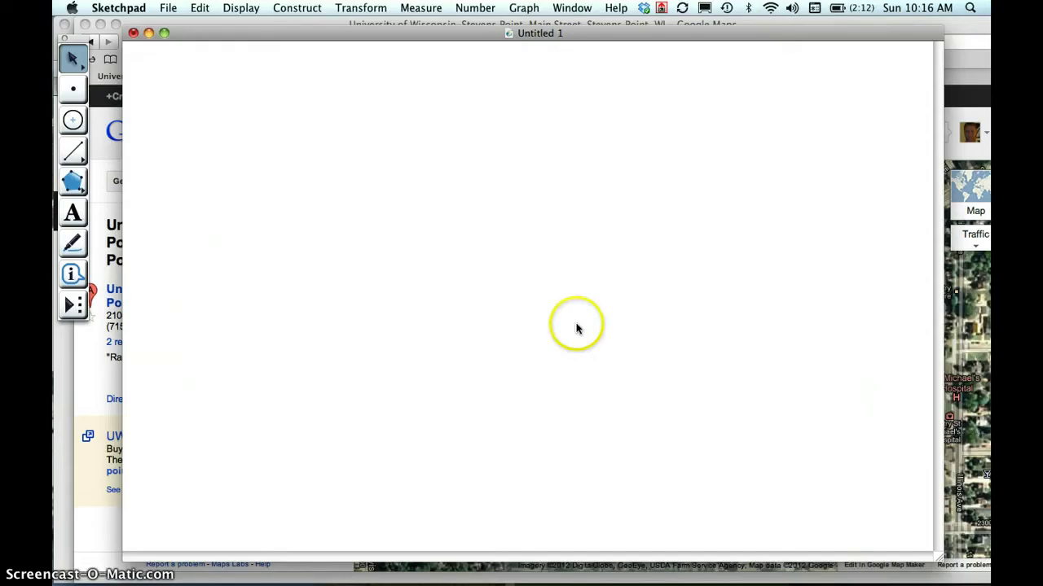
{"action": "left_click", "coordinate": [365, 175]}
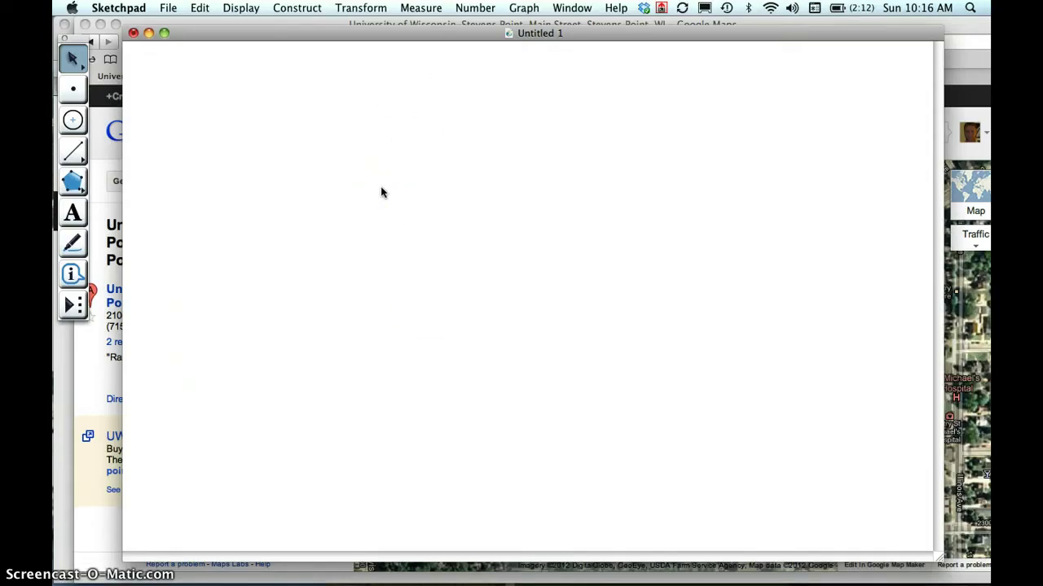
{"action": "key", "text": "super+v"}
Move the pasted map picture to about the middle of the sketch and deselect it
{"action": "left_click_drag", "start_coordinate": [364, 333], "coordinate": [493, 213]}
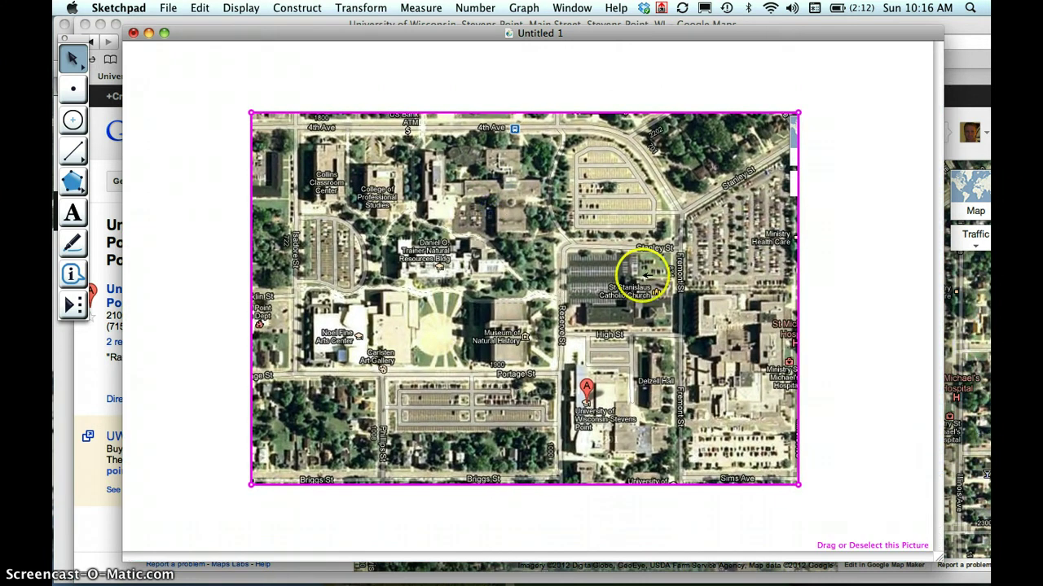
{"action": "left_click", "coordinate": [842, 333]}
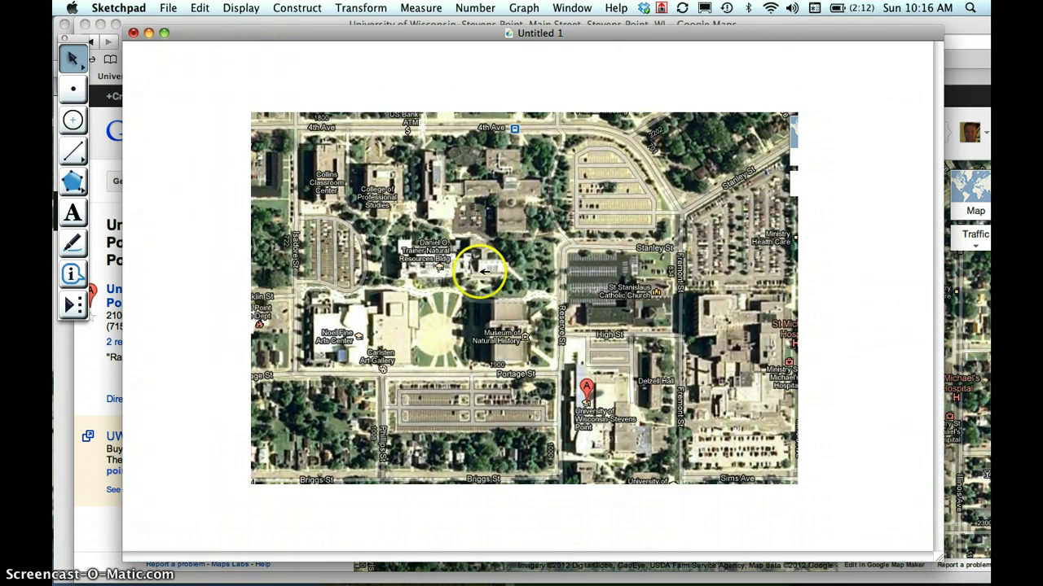
{"action": "mouse_move", "coordinate": [484, 272]}
{"action": "left_mouse_down"}
{"action": "mouse_move", "coordinate": [505, 271]}
{"action": "mouse_move", "coordinate": [489, 266]}
{"action": "left_mouse_up"}
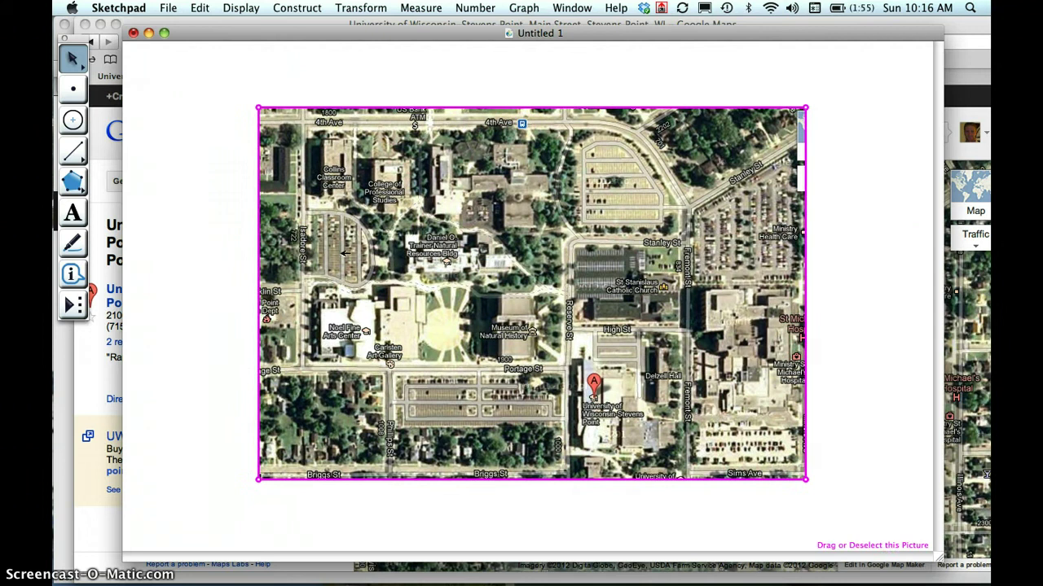
{"action": "left_click", "coordinate": [198, 228]}
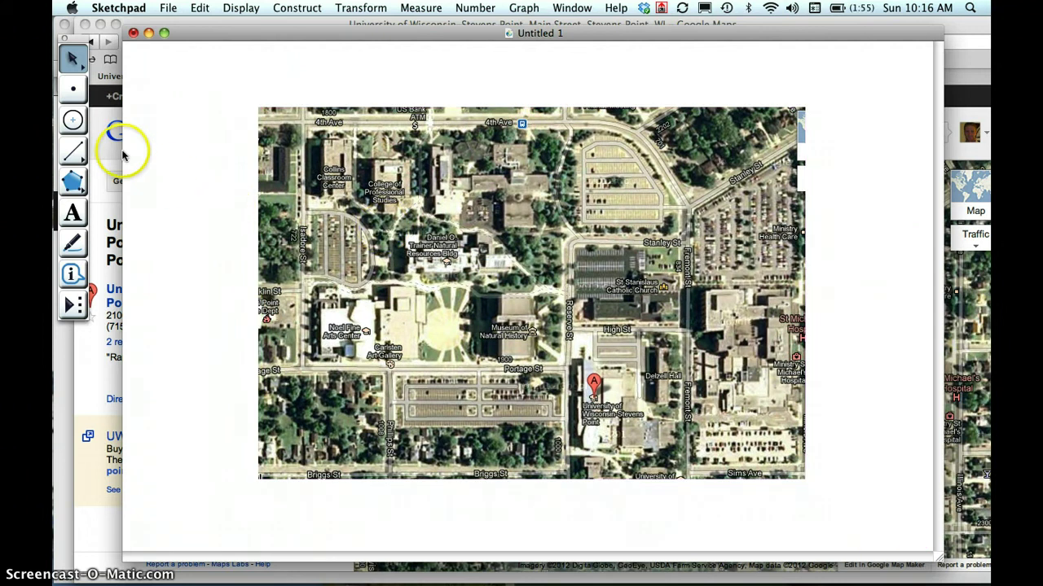
Construct a vertical segment on the map from 4th Ave down between Collins Classroom Center and the College of Professional Studies
{"action": "left_click", "coordinate": [79, 154]}
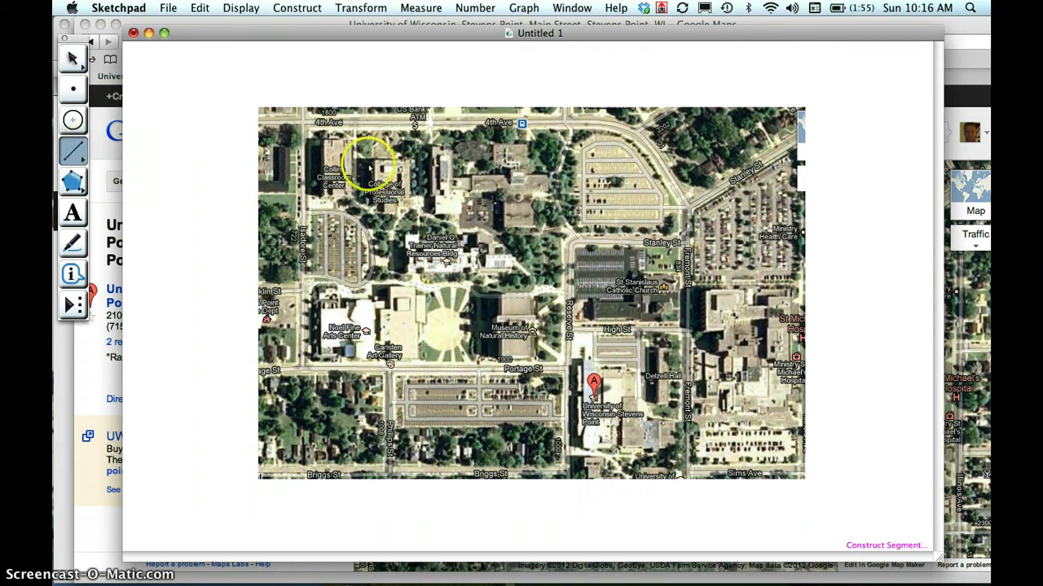
{"action": "left_click_drag", "start_coordinate": [355, 124], "coordinate": [355, 216]}
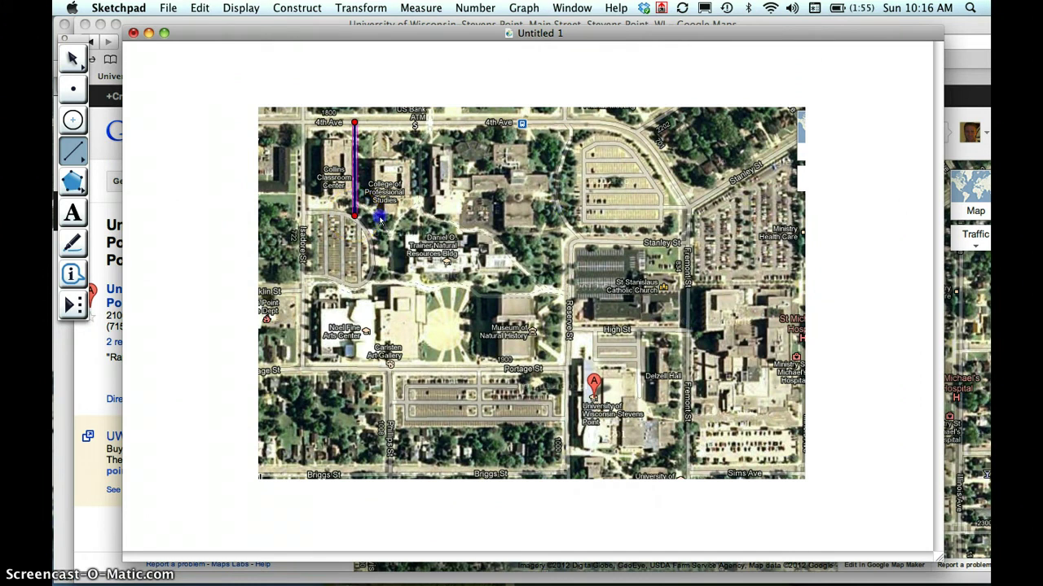
Try a second segment running east from the vertical segment's lower end, and remove both segments from the map
{"action": "left_click_drag", "start_coordinate": [355, 216], "coordinate": [565, 222]}
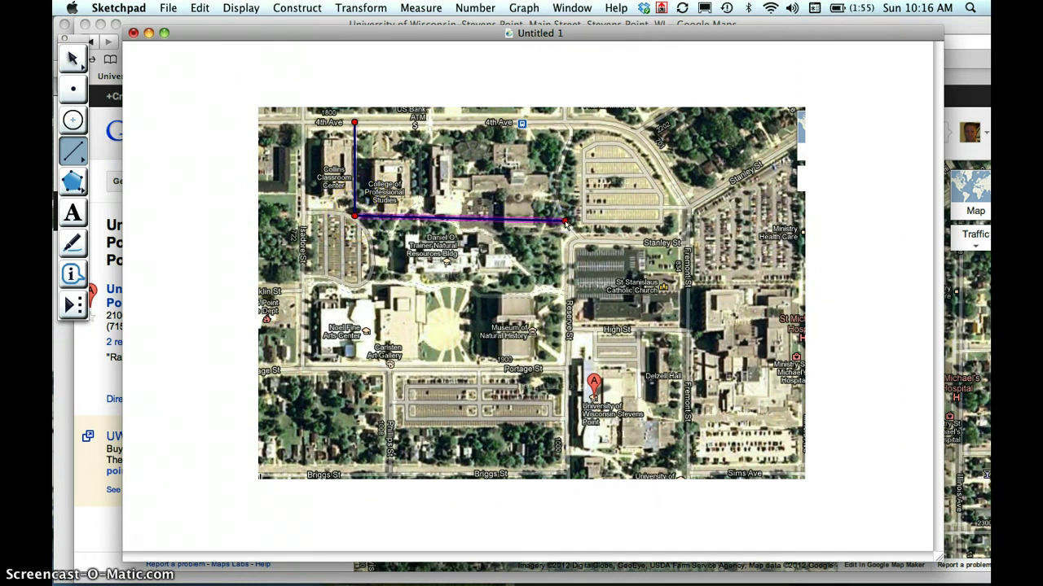
{"action": "key", "text": "Escape"}
{"action": "mouse_move", "coordinate": [530, 302]}
{"action": "left_mouse_down"}
{"action": "mouse_move", "coordinate": [863, 361]}
{"action": "mouse_move", "coordinate": [628, 296]}
{"action": "mouse_move", "coordinate": [533, 301]}
{"action": "left_mouse_up"}
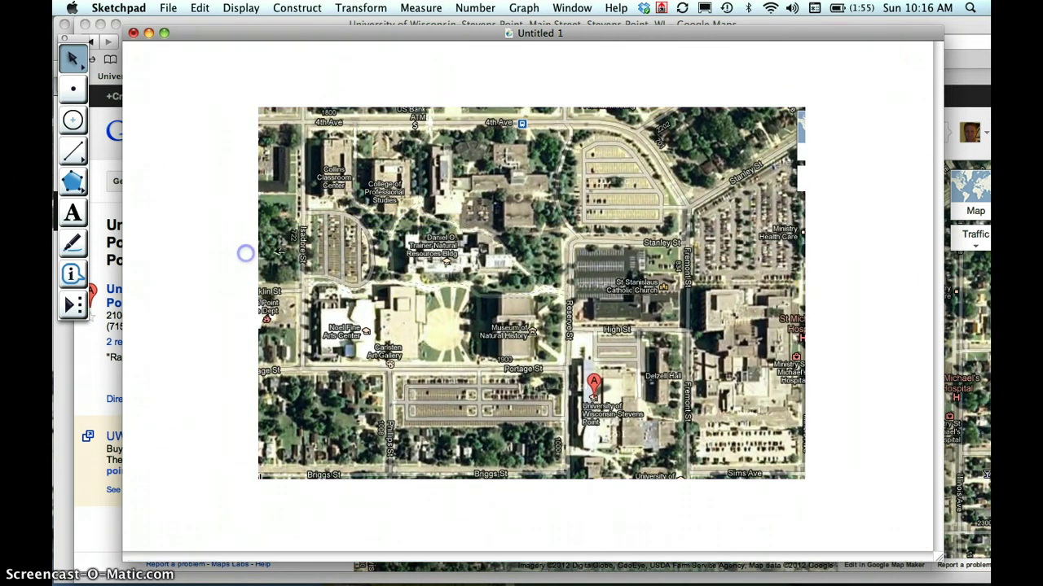
Turn off Arrow Selectable in the map picture's properties
{"action": "right_click", "coordinate": [527, 250]}
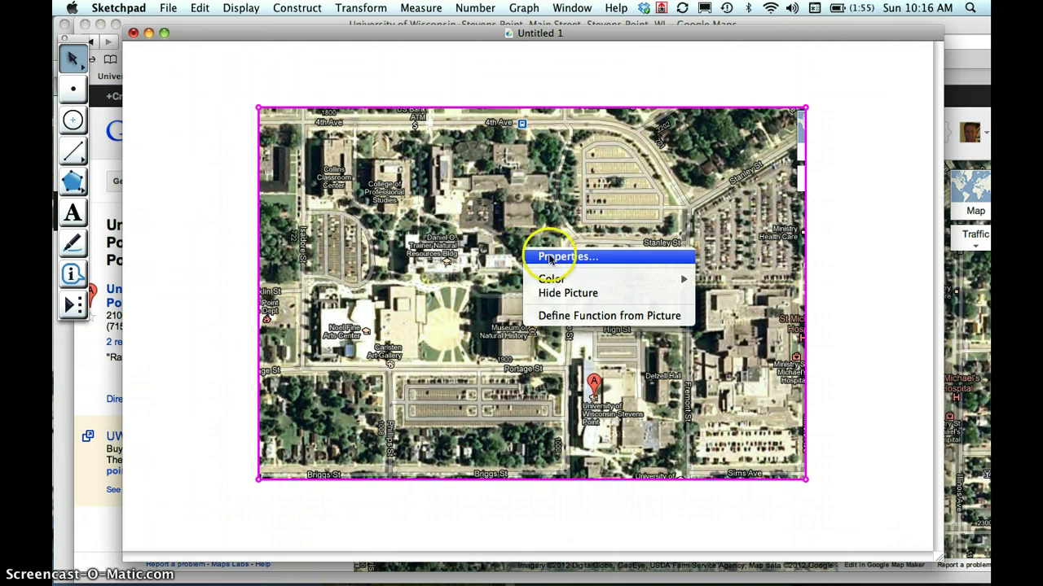
{"action": "left_click", "coordinate": [540, 256]}
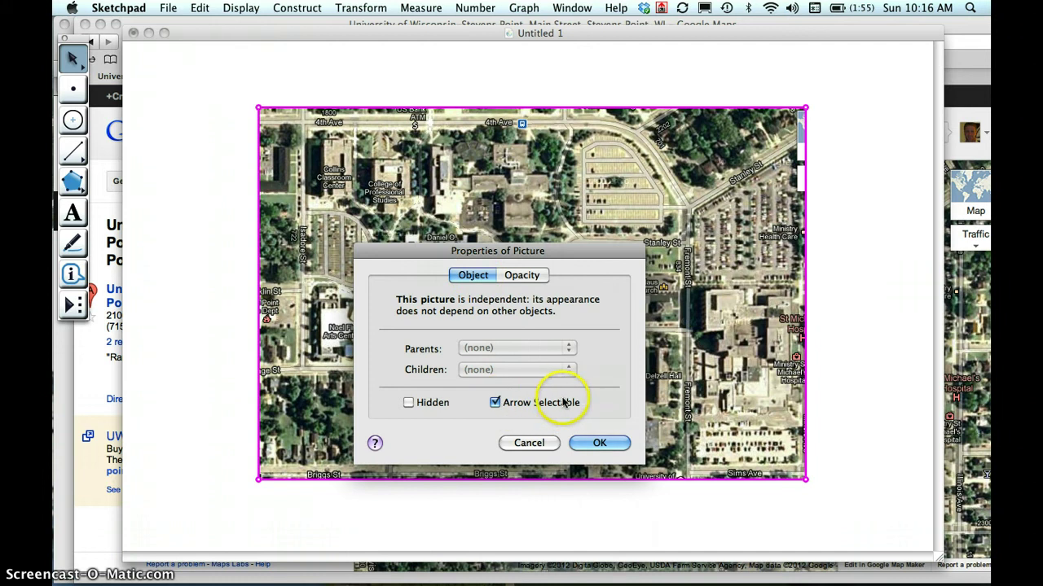
{"action": "left_click", "coordinate": [494, 404]}
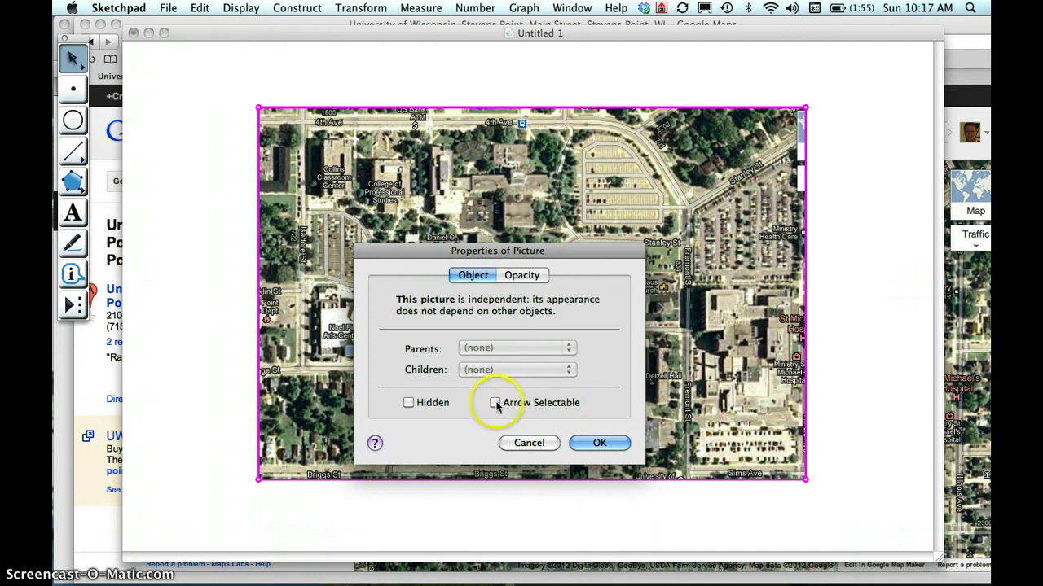
{"action": "left_click", "coordinate": [599, 442]}
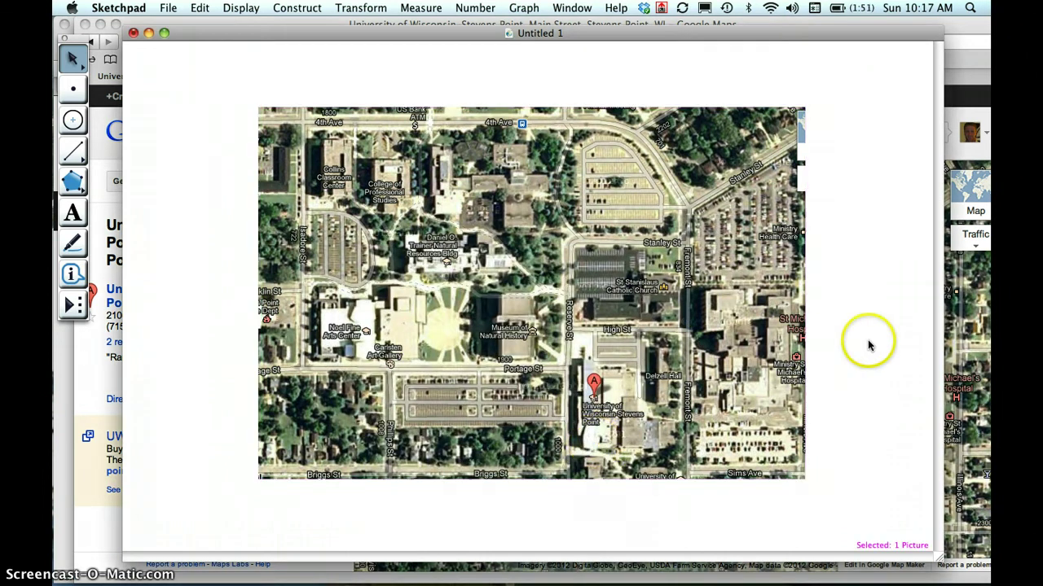
Test at several spots on the map whether the picture can still be selected or moved
{"action": "left_click", "coordinate": [573, 298]}
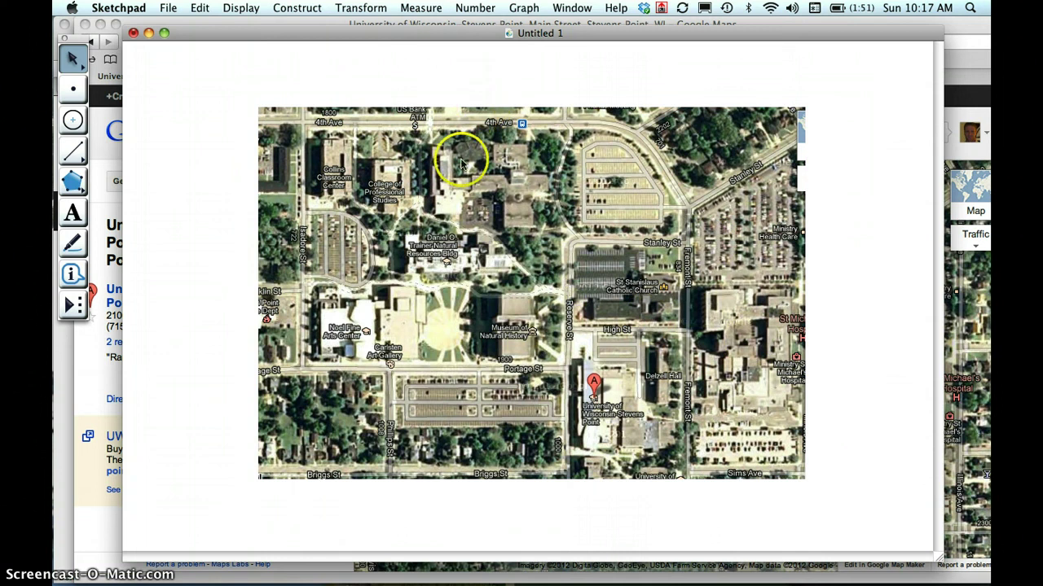
{"action": "left_click", "coordinate": [473, 263]}
{"action": "left_click", "coordinate": [495, 226]}
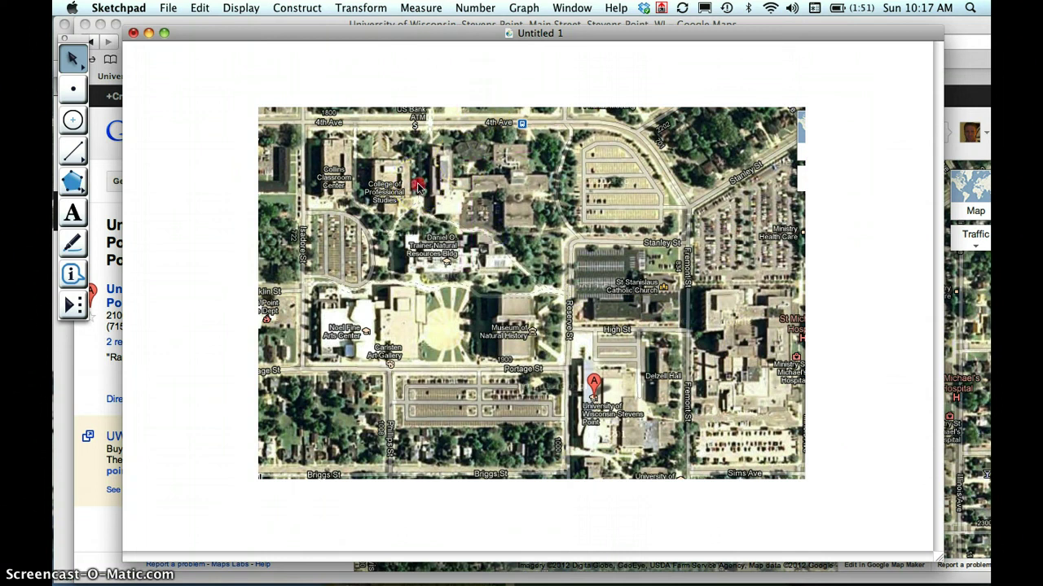
{"action": "left_click", "coordinate": [417, 188]}
{"action": "left_click", "coordinate": [198, 186]}
{"action": "left_click", "coordinate": [317, 194]}
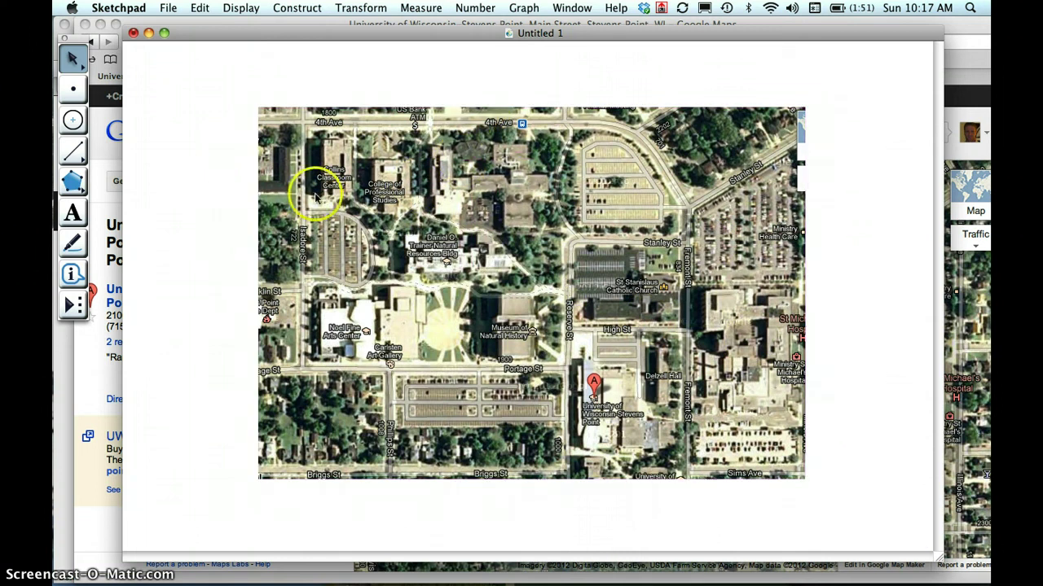
{"action": "mouse_move", "coordinate": [316, 193]}
{"action": "left_mouse_down"}
{"action": "mouse_move", "coordinate": [455, 334]}
{"action": "mouse_move", "coordinate": [536, 324]}
{"action": "left_mouse_up"}
{"action": "left_click", "coordinate": [225, 237]}
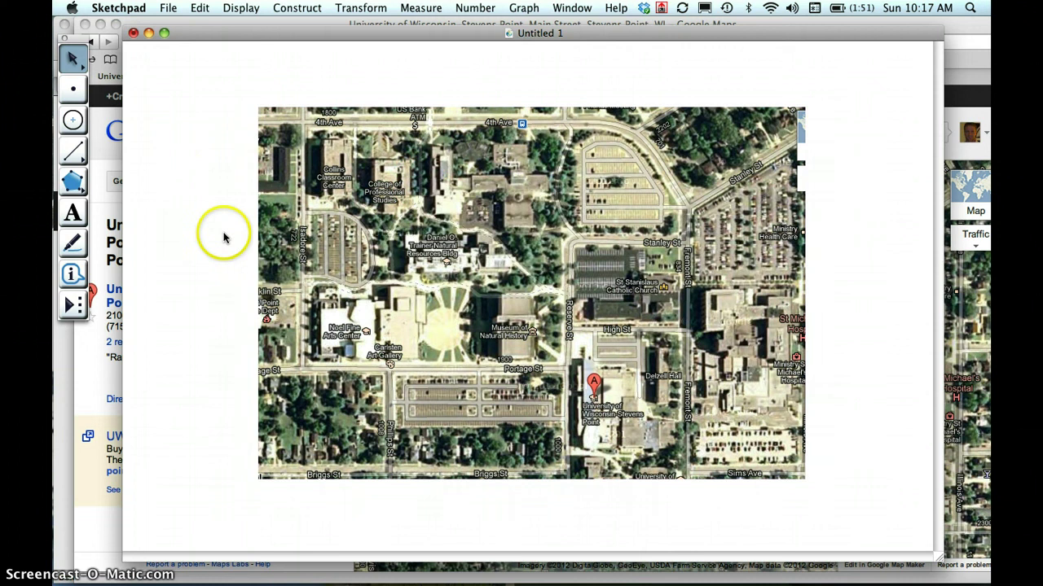
{"action": "left_click", "coordinate": [438, 264]}
{"action": "scroll", "coordinate": [438, 267], "scroll_direction": "down", "scroll_amount": 3}
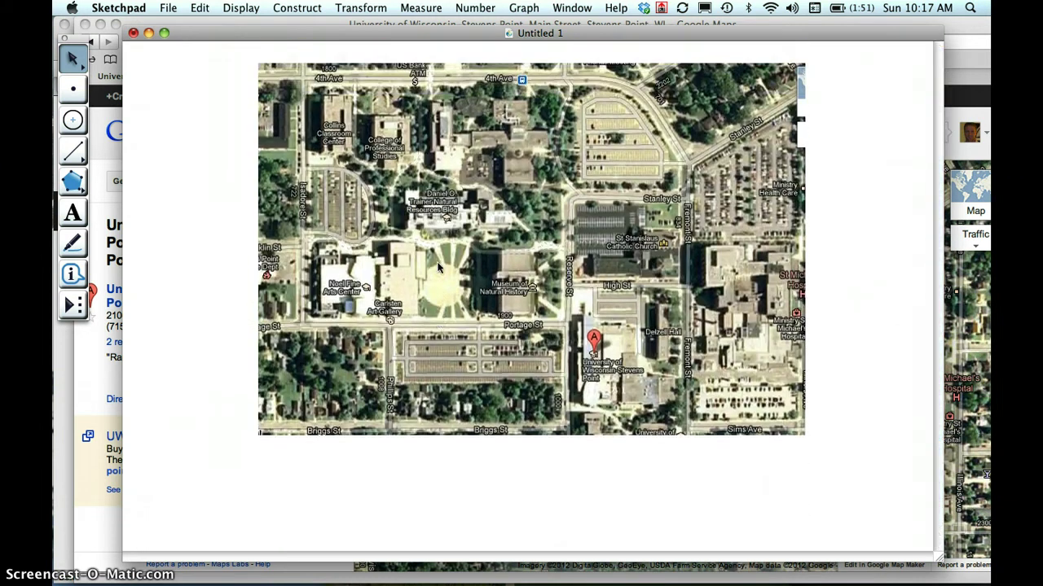
{"action": "scroll", "coordinate": [438, 267], "scroll_direction": "up", "scroll_amount": 3}
{"action": "left_click", "coordinate": [607, 205]}
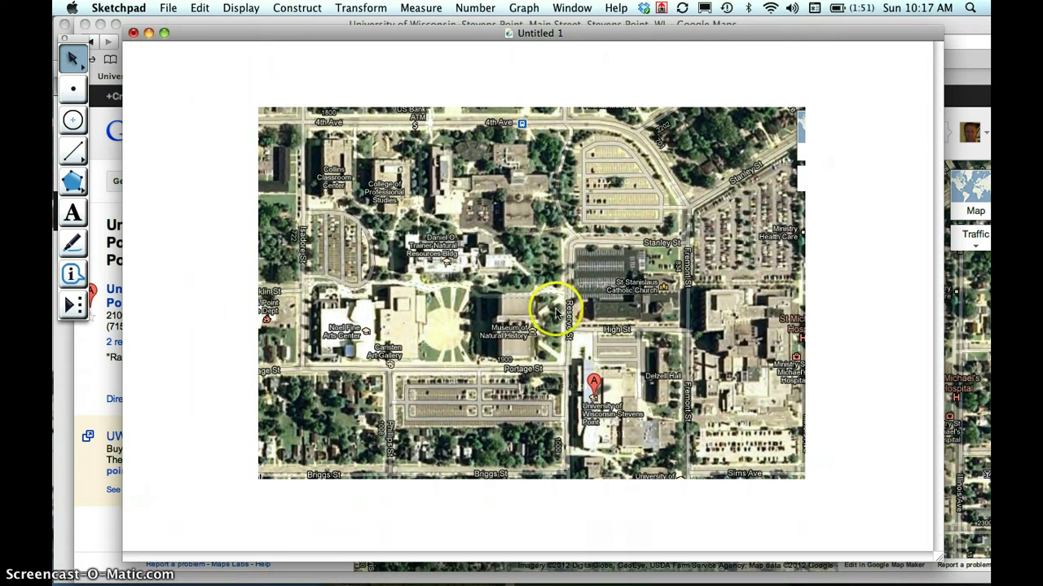
Lower the opacity of the map picture so it looks partly faded, and deselect it
{"action": "right_click", "coordinate": [550, 232]}
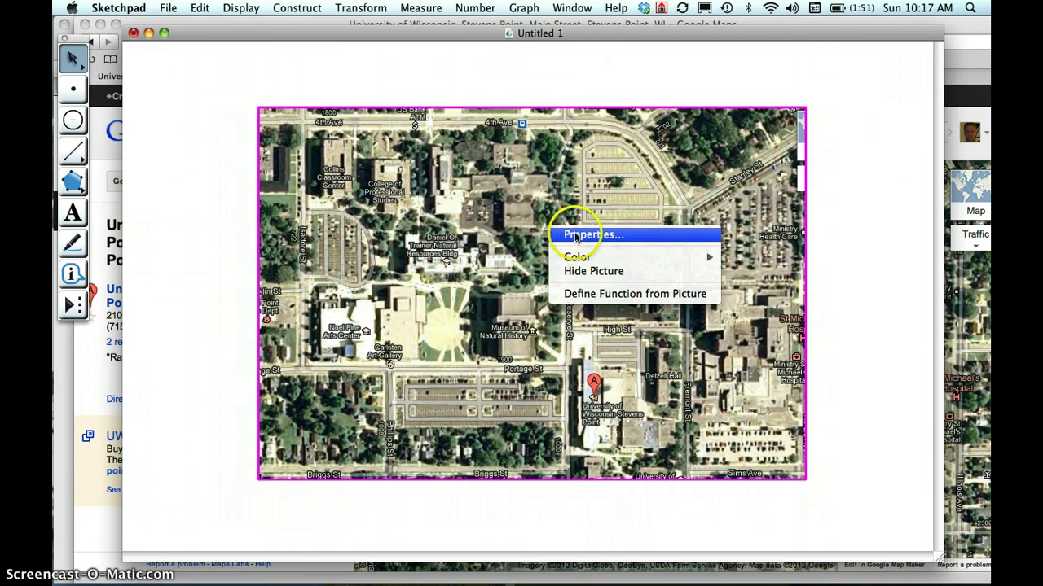
{"action": "left_click", "coordinate": [571, 235]}
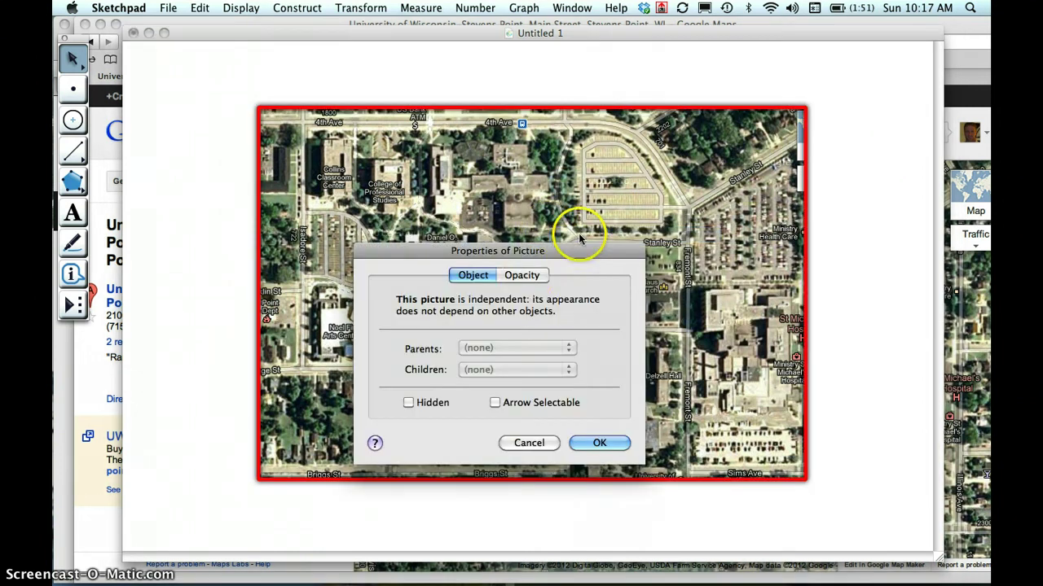
{"action": "left_click", "coordinate": [530, 276]}
{"action": "left_click_drag", "start_coordinate": [599, 325], "coordinate": [565, 326]}
{"action": "left_click", "coordinate": [583, 373]}
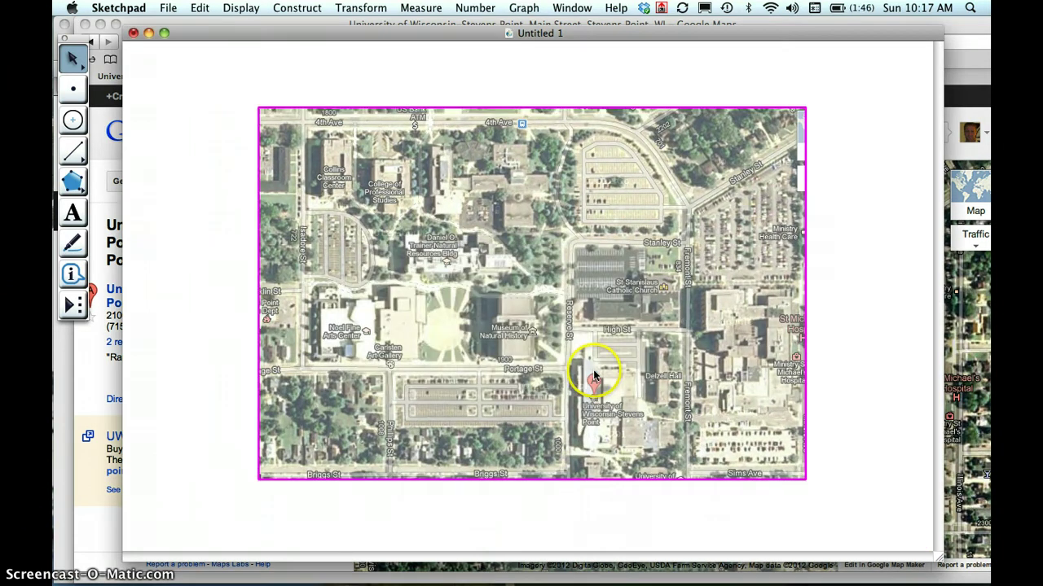
{"action": "left_click", "coordinate": [235, 220]}
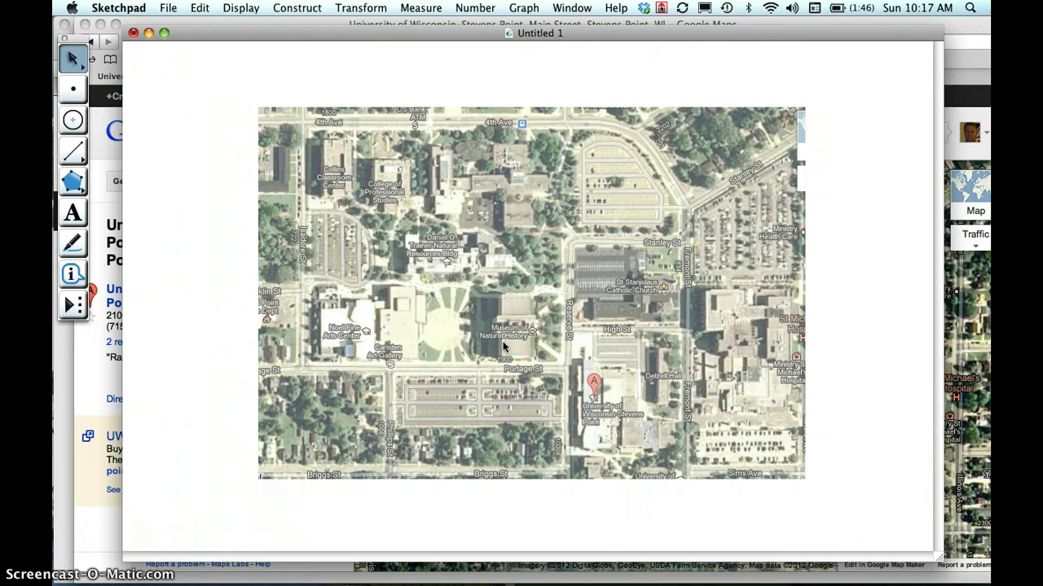
Construct four connected segments from 4th Ave down Isadore St, diagonally across the parking lot, down to Portage St and east along it
{"action": "left_click", "coordinate": [73, 150]}
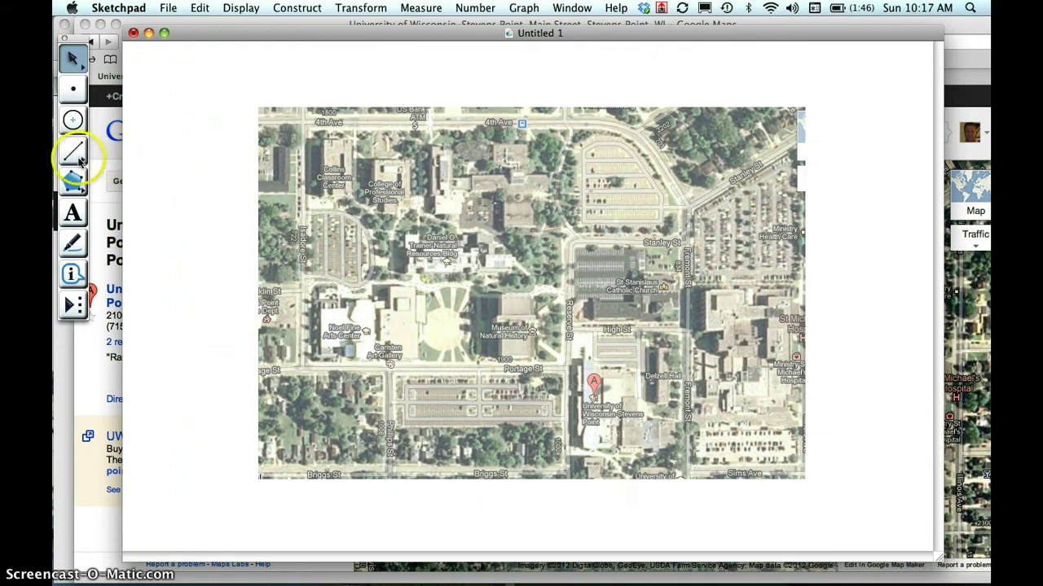
{"action": "left_click", "coordinate": [355, 156]}
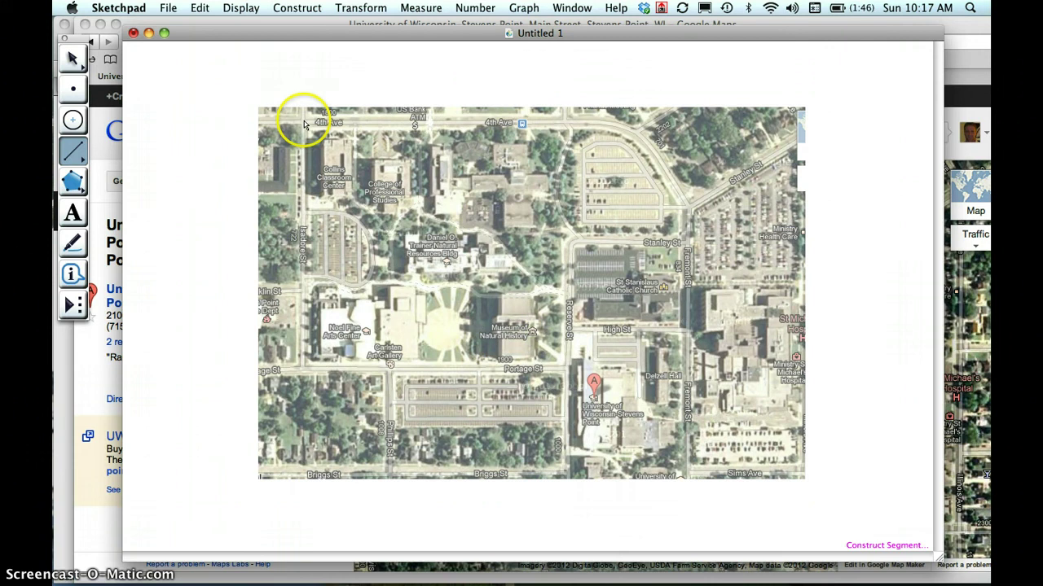
{"action": "left_click_drag", "start_coordinate": [303, 124], "coordinate": [303, 209]}
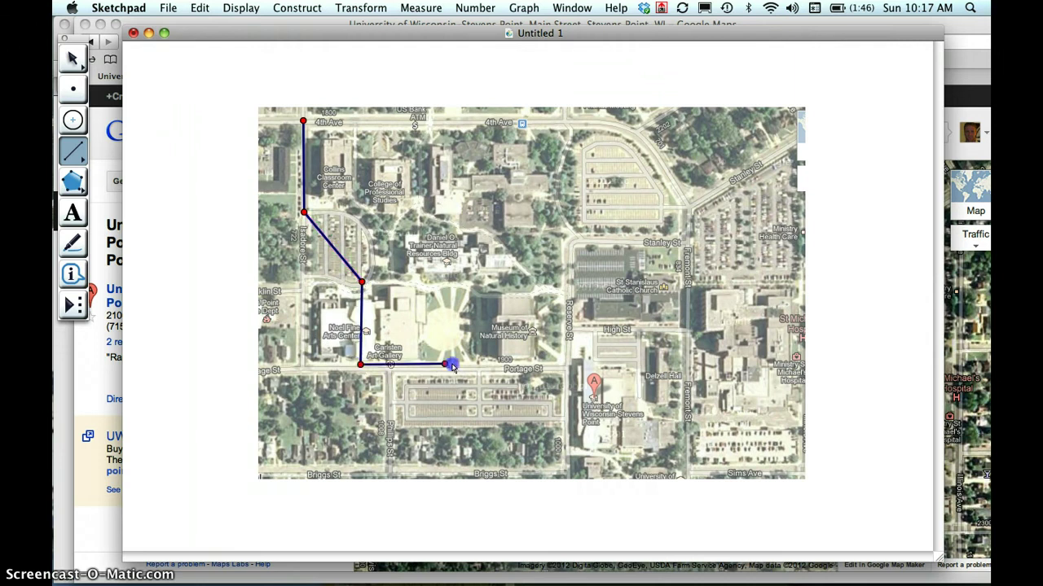
{"action": "left_click", "coordinate": [483, 368]}
{"action": "key", "text": "Escape"}
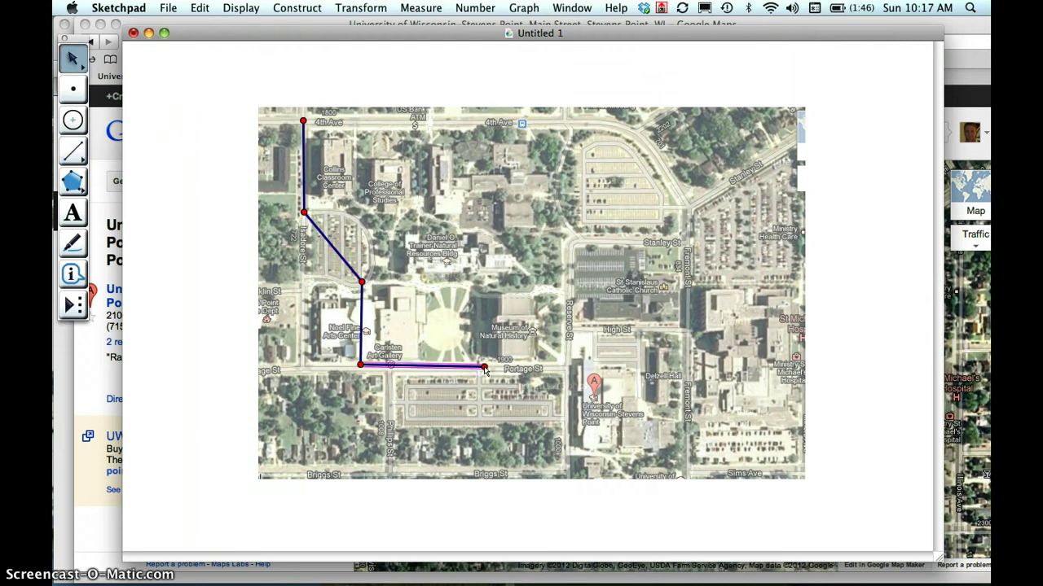
{"action": "left_click", "coordinate": [203, 142]}
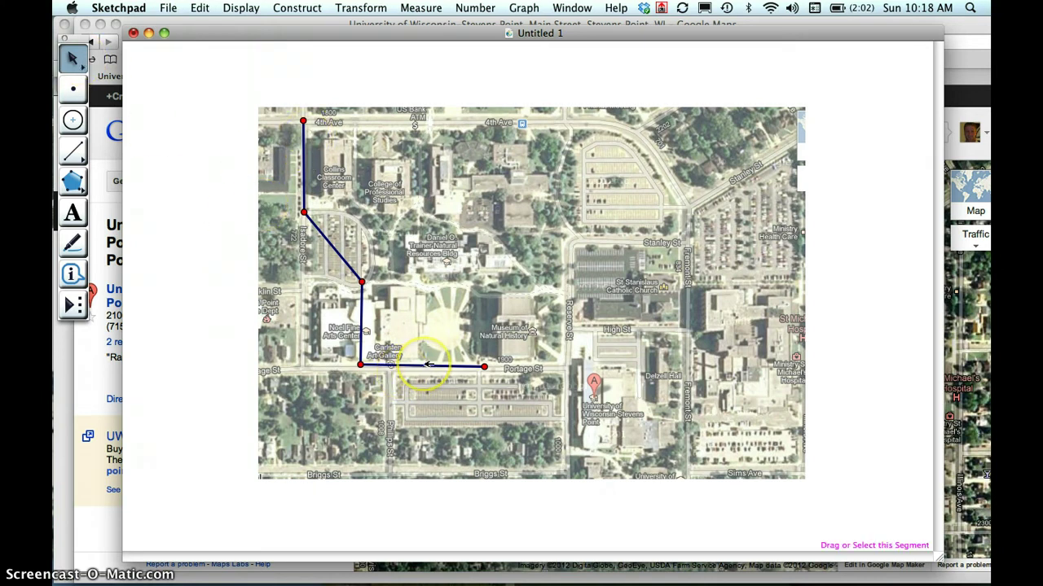
Measure the lengths of all four path segments and deselect the measurements
{"action": "left_click", "coordinate": [427, 365]}
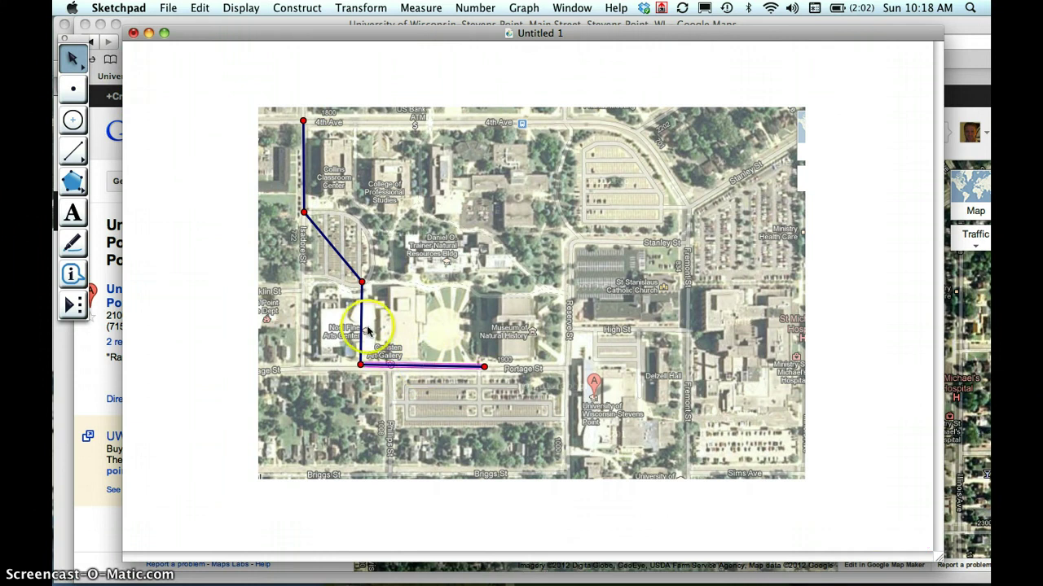
{"action": "left_click", "coordinate": [361, 313]}
{"action": "left_click", "coordinate": [340, 251]}
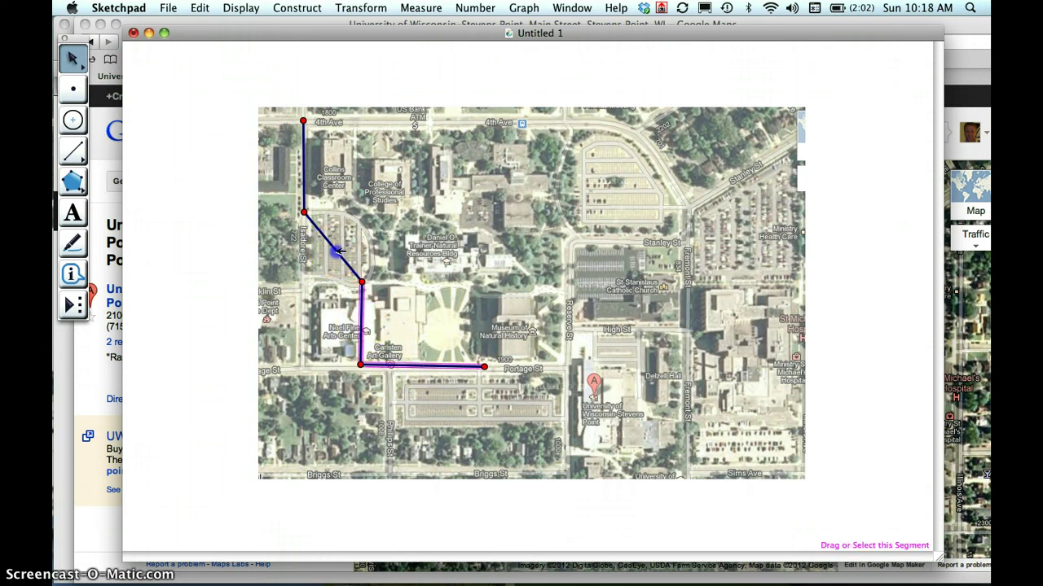
{"action": "left_click", "coordinate": [303, 158]}
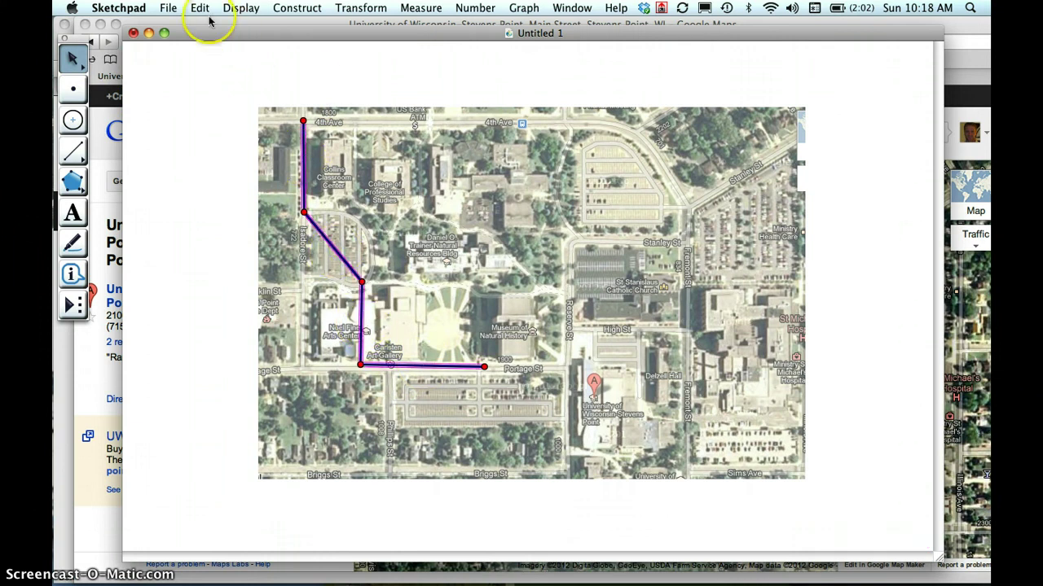
{"action": "left_click_drag", "start_coordinate": [168, 8], "coordinate": [421, 25]}
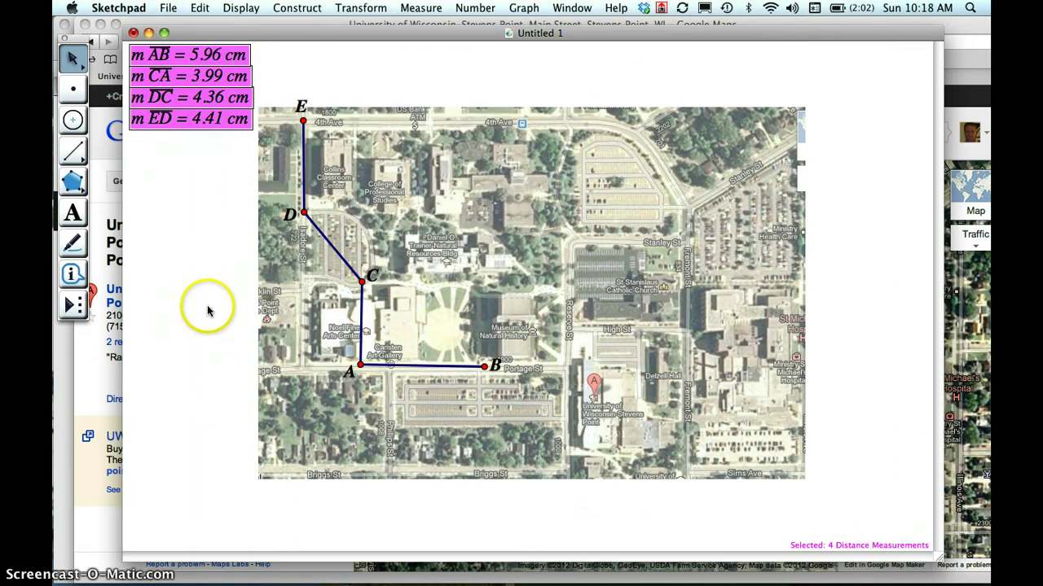
{"action": "scroll", "coordinate": [205, 252], "scroll_direction": "up", "scroll_amount": 1}
{"action": "scroll", "coordinate": [205, 252], "scroll_direction": "up", "scroll_amount": 2}
{"action": "scroll", "coordinate": [205, 252], "scroll_direction": "left", "scroll_amount": 2}
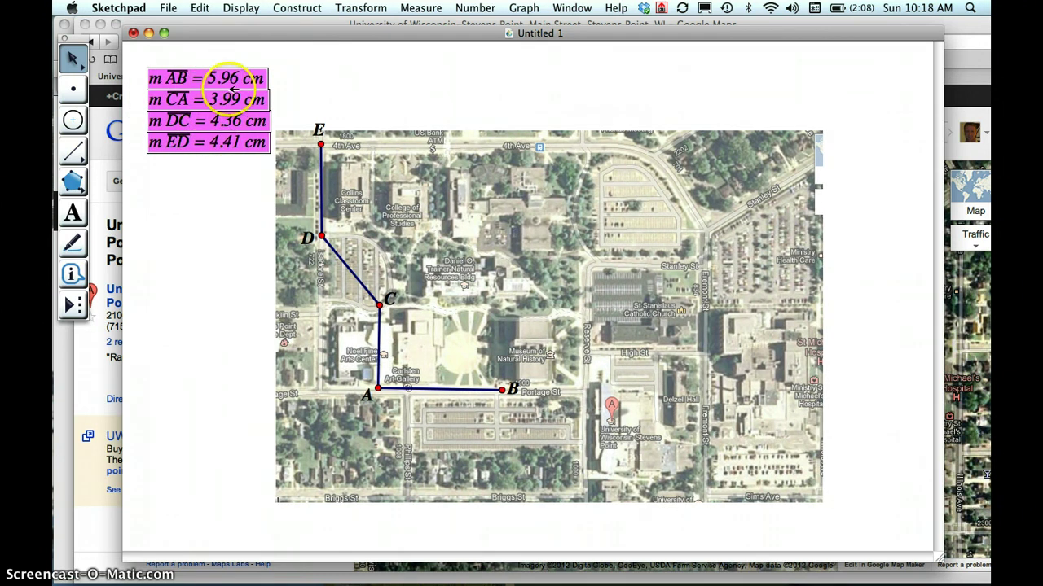
{"action": "left_click", "coordinate": [249, 289]}
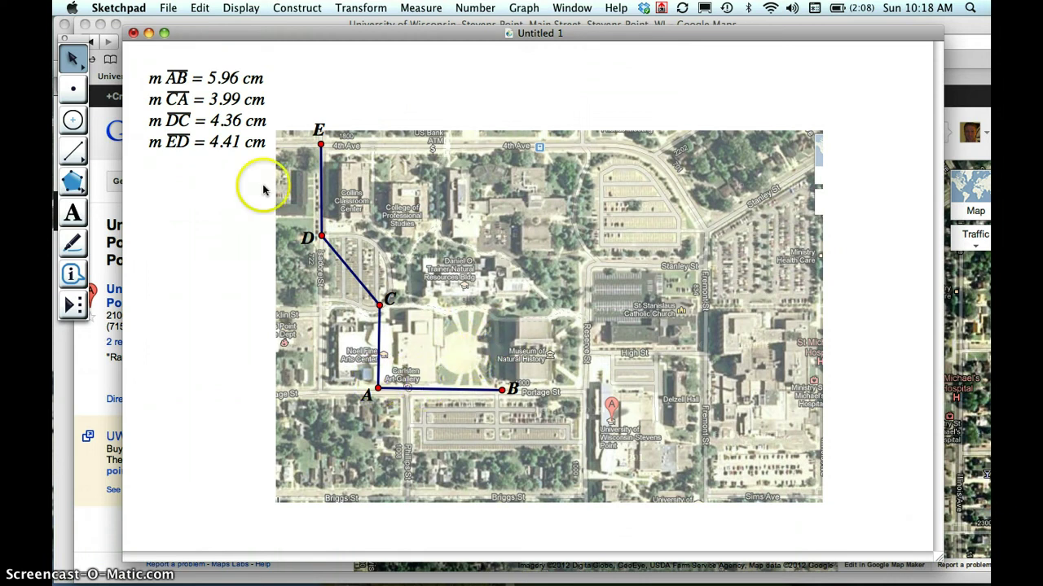
Construct a circle on the round plaza west of the Museum of Natural History, and adjust its center and make it slightly smaller
{"action": "left_click", "coordinate": [73, 120]}
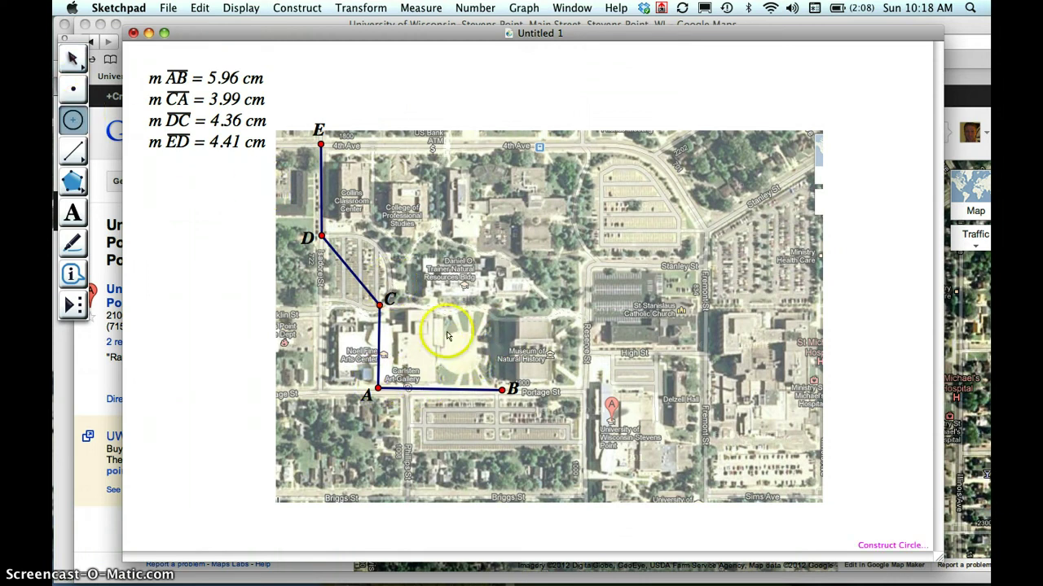
{"action": "left_click", "coordinate": [458, 354]}
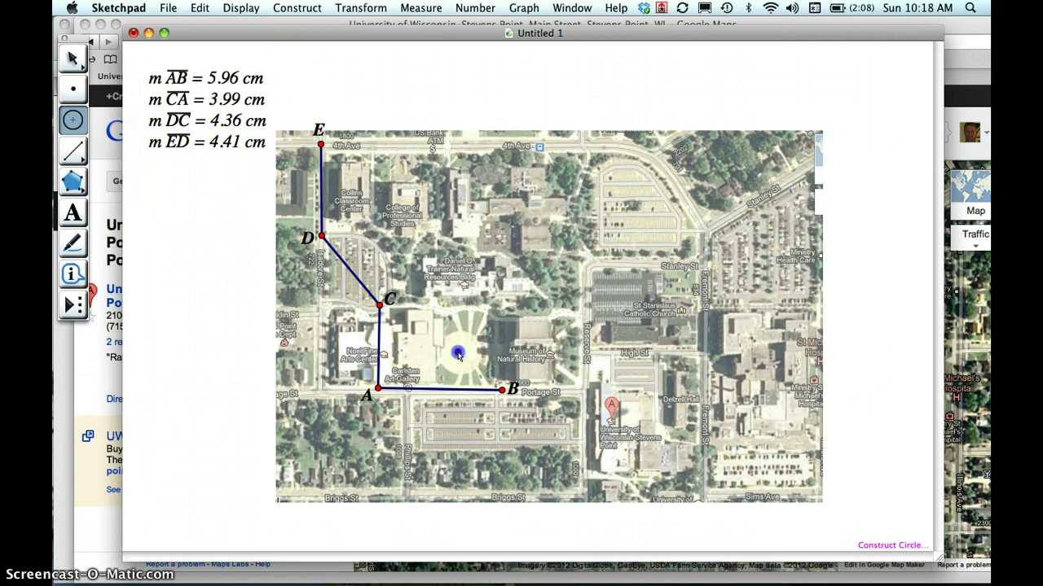
{"action": "left_click_drag", "start_coordinate": [470, 352], "coordinate": [483, 355]}
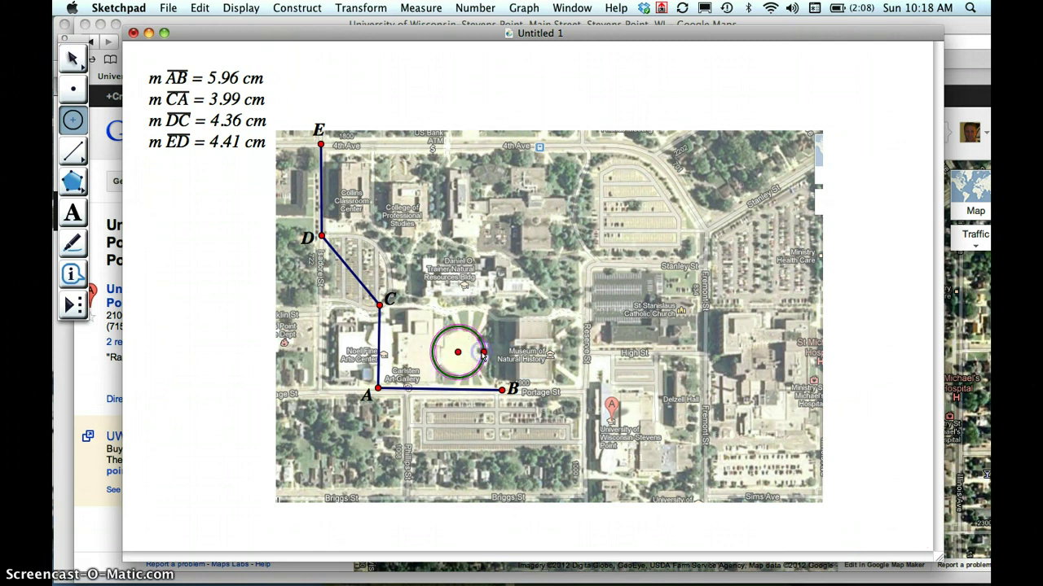
{"action": "left_click", "coordinate": [483, 355]}
{"action": "key", "text": "Escape"}
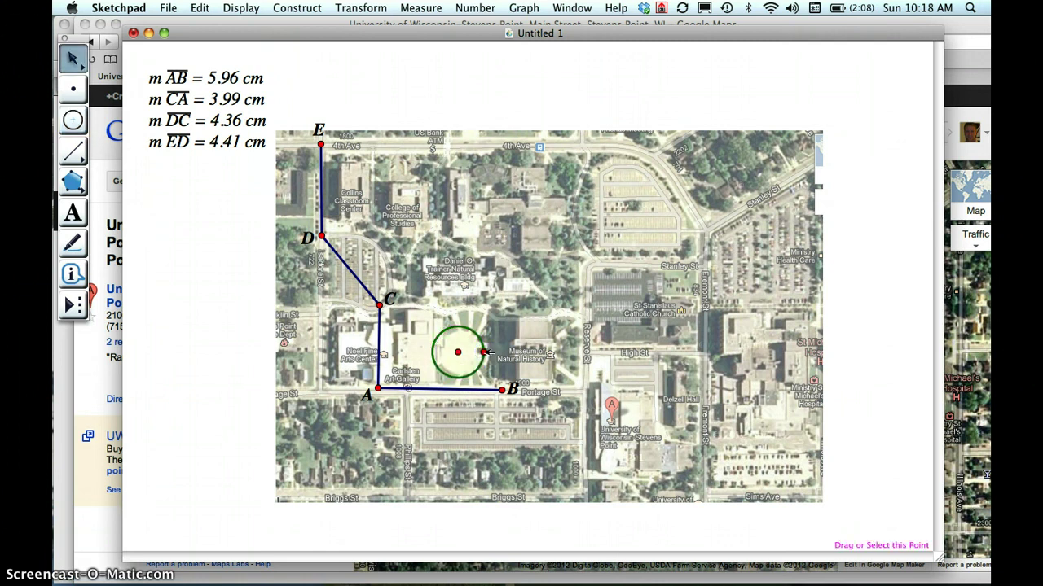
{"action": "left_click_drag", "start_coordinate": [487, 352], "coordinate": [483, 364]}
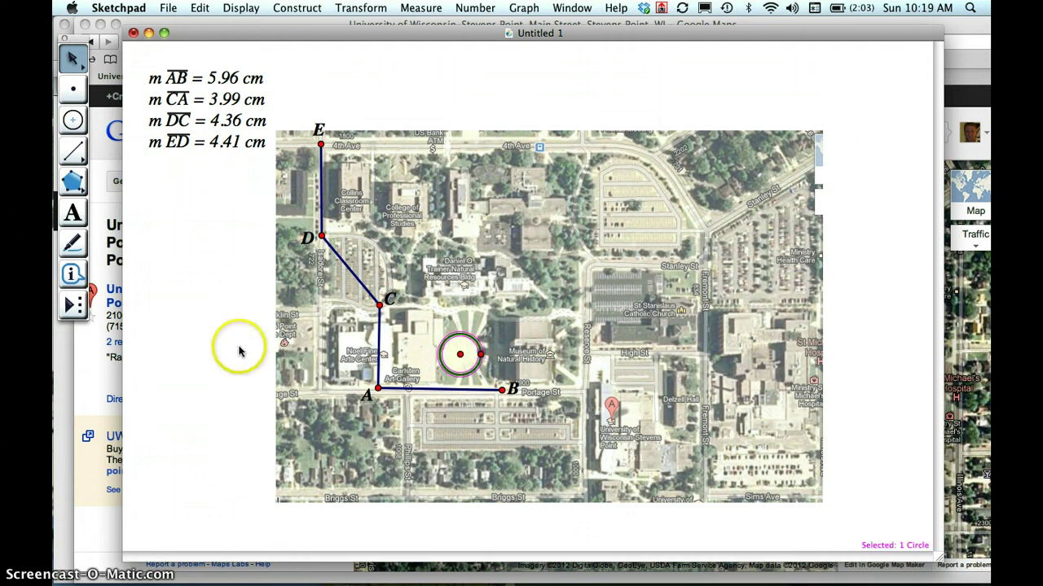
{"action": "left_click", "coordinate": [233, 310]}
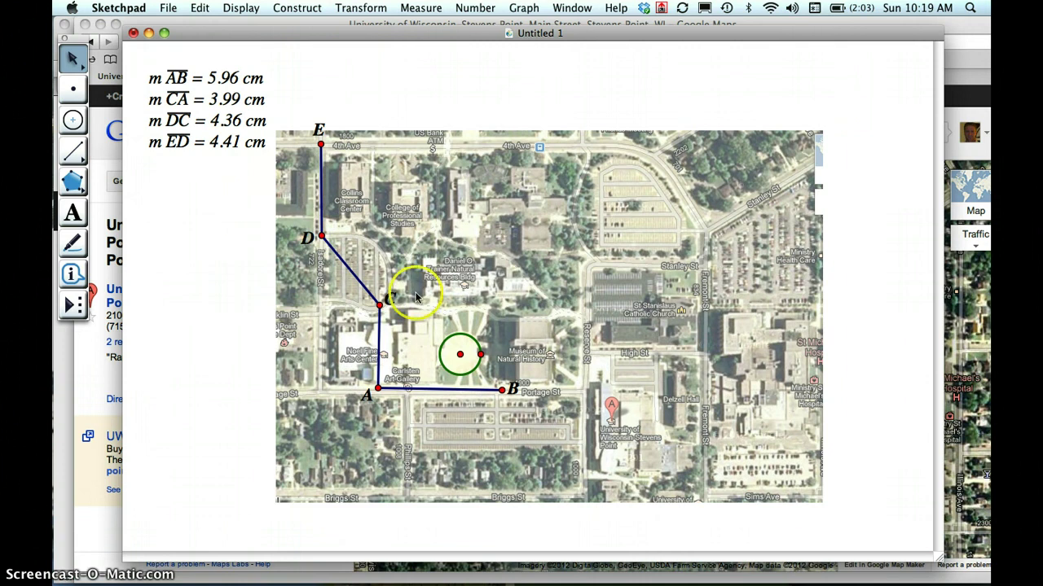
Add a blank second page to the document, and switch to page 1 and back to page 2
{"action": "left_click", "coordinate": [168, 9]}
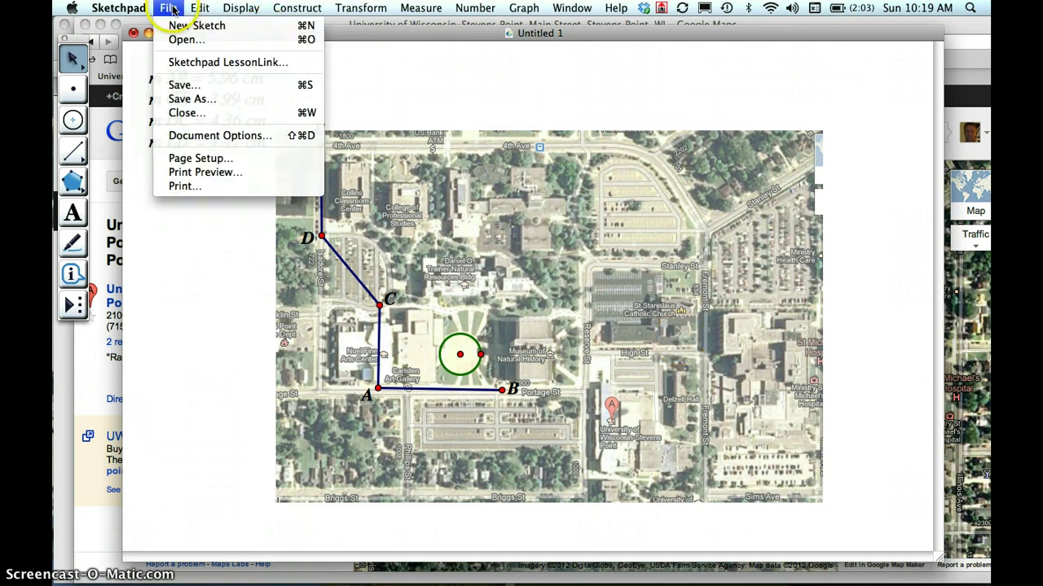
{"action": "left_click", "coordinate": [205, 136]}
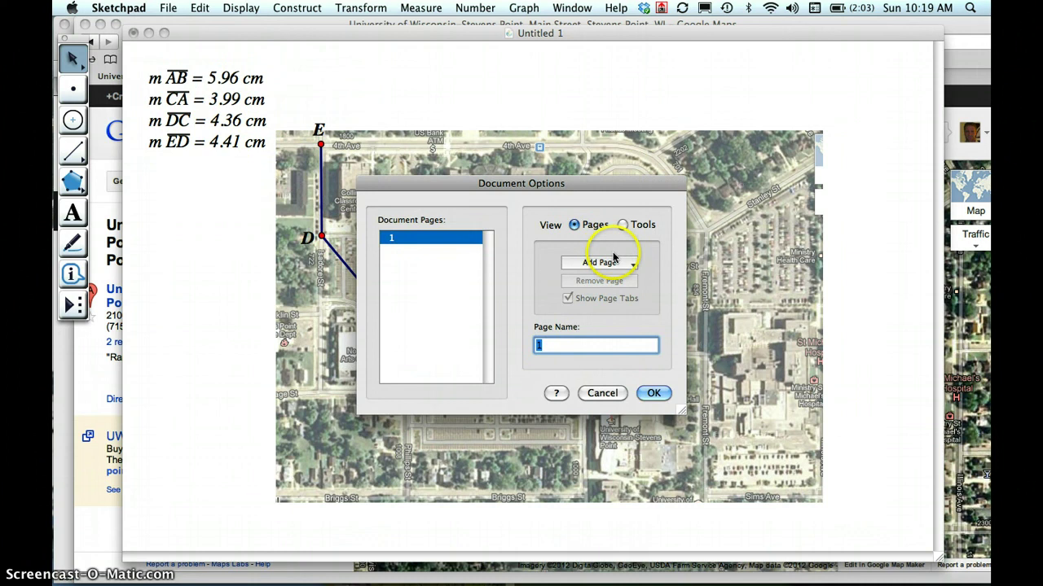
{"action": "left_click", "coordinate": [627, 263]}
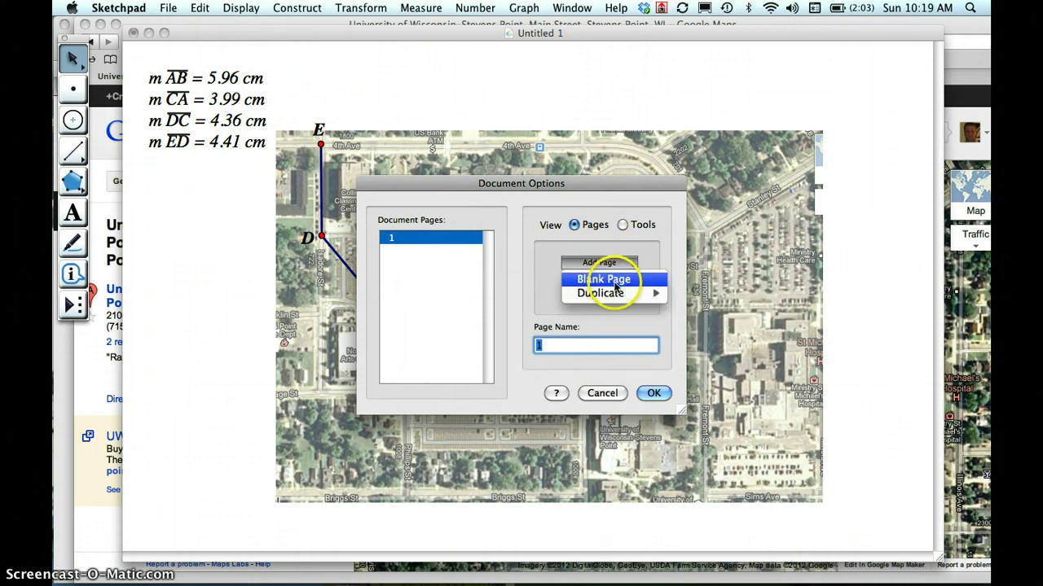
{"action": "left_click", "coordinate": [615, 287]}
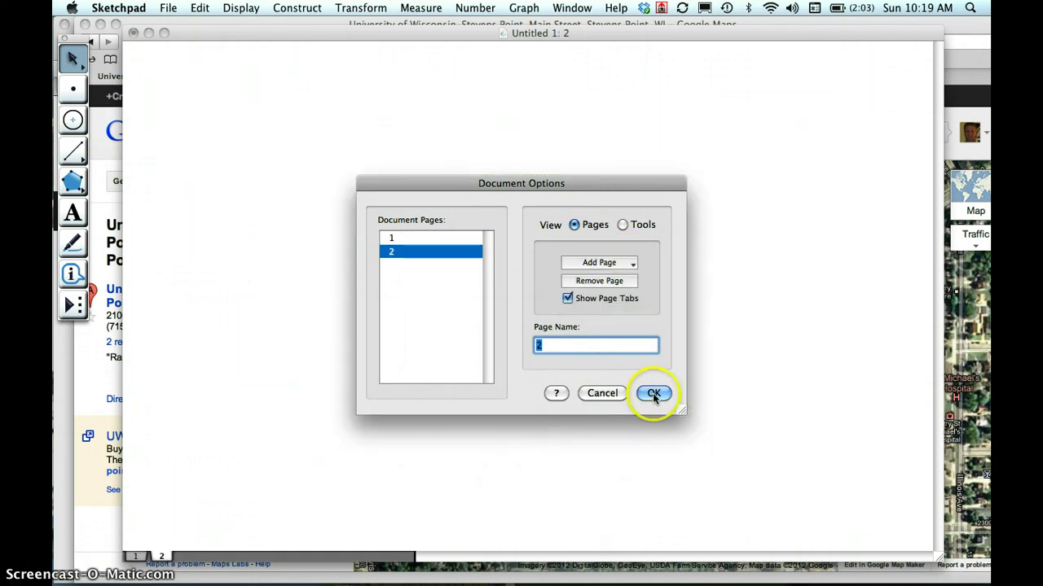
{"action": "left_click", "coordinate": [654, 394]}
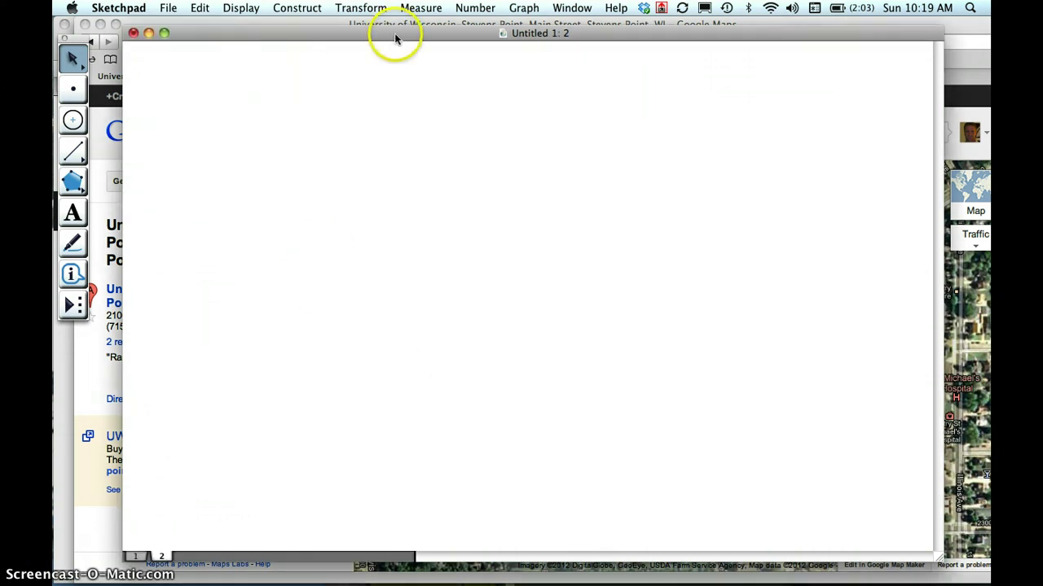
{"action": "left_click_drag", "start_coordinate": [395, 38], "coordinate": [397, 29]}
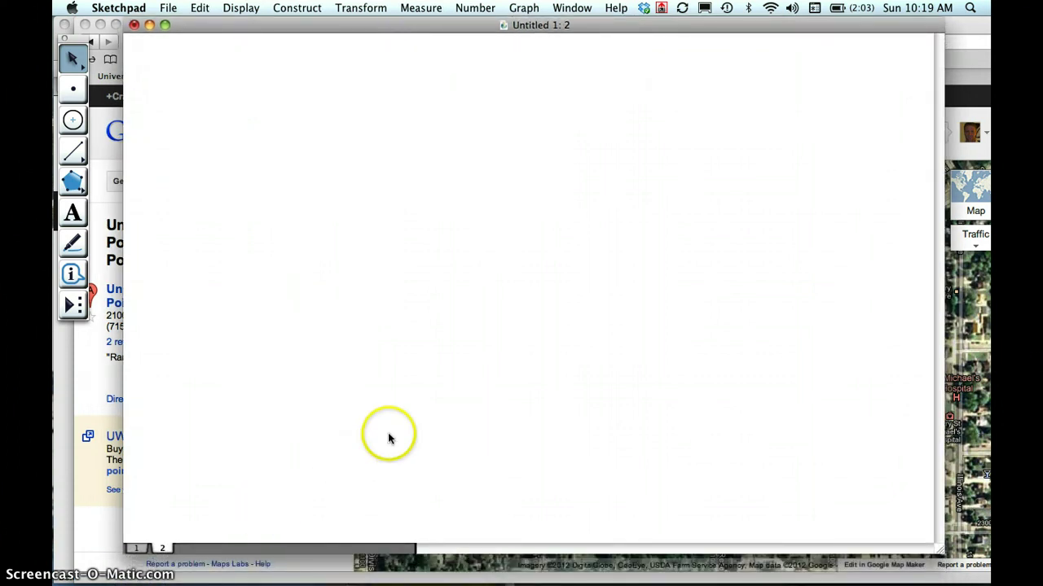
{"action": "left_click", "coordinate": [138, 549]}
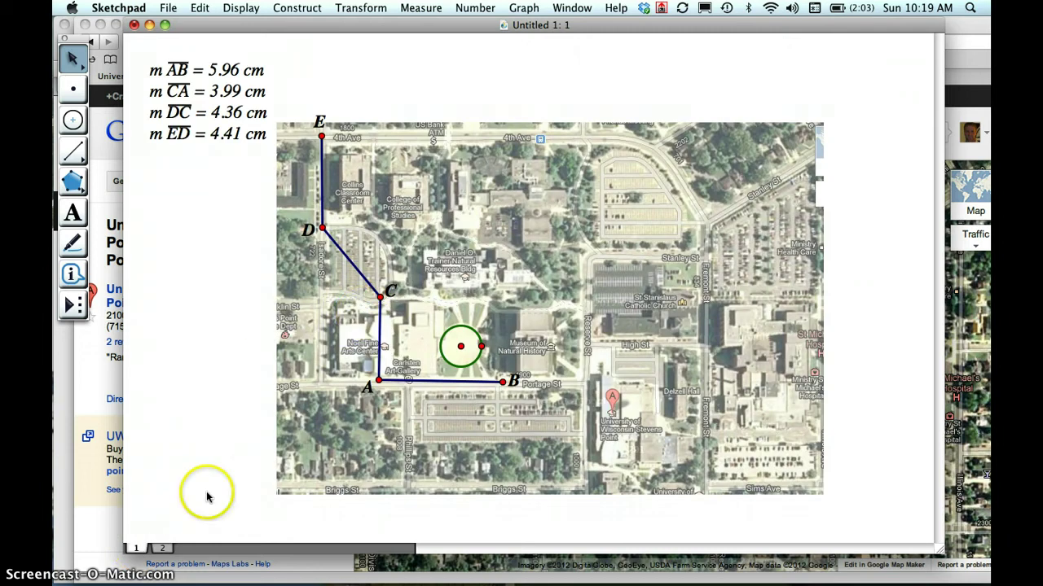
{"action": "left_click", "coordinate": [163, 550]}
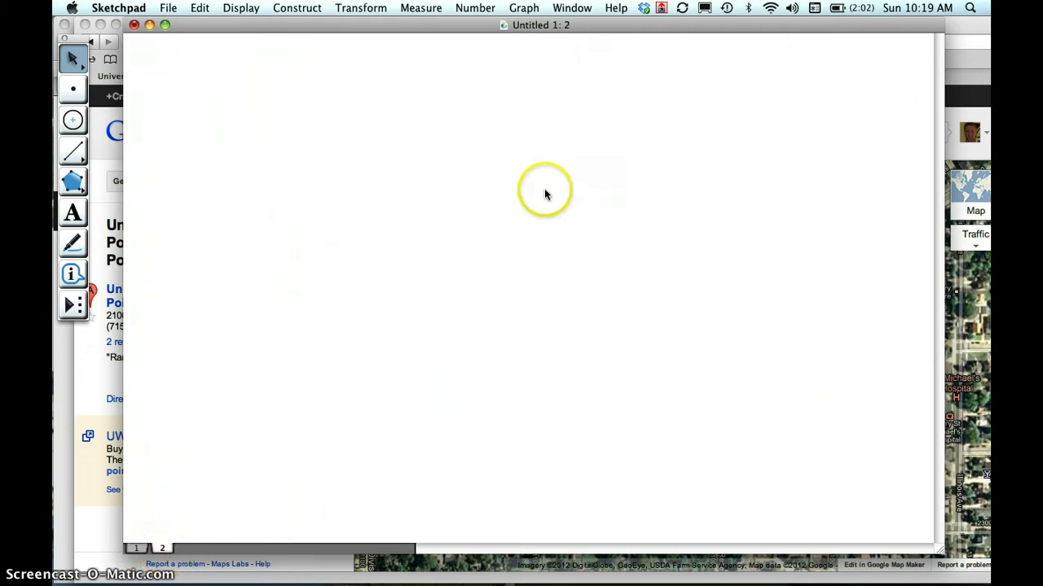
Switch to the Google Maps window in Safari and search for Central Park
{"action": "key", "text": "F9"}
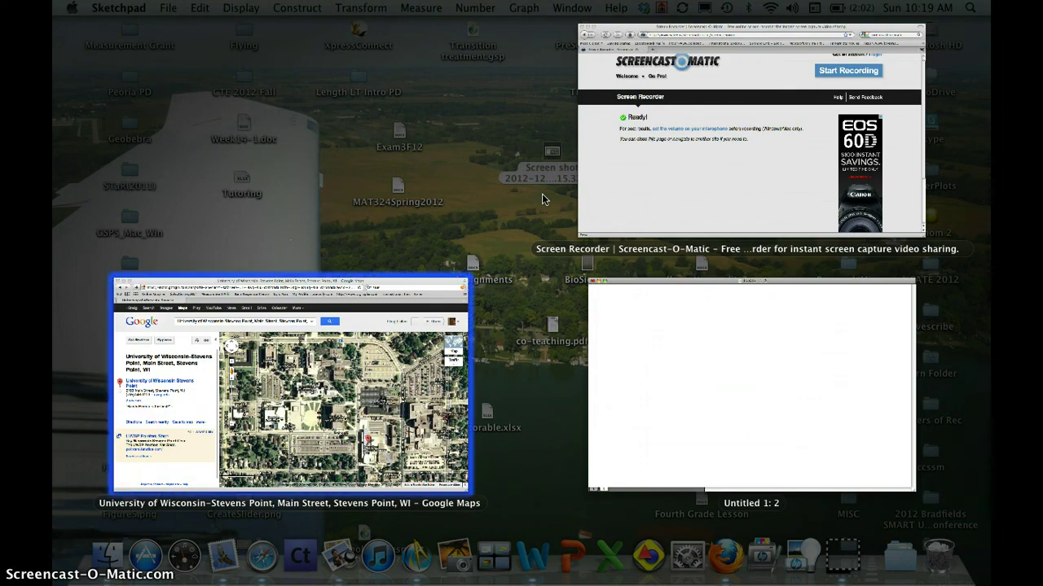
{"action": "left_click", "coordinate": [390, 334]}
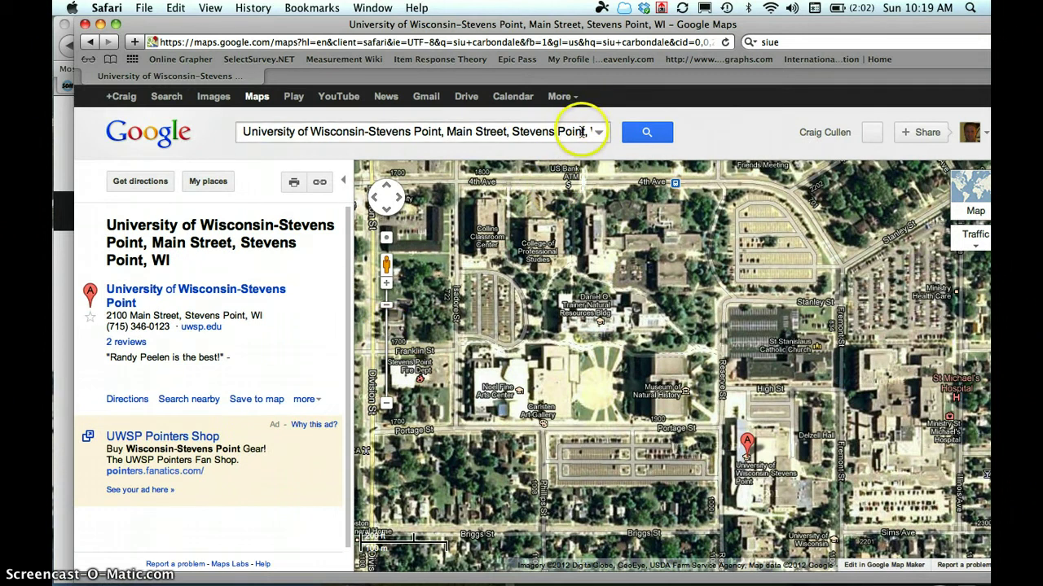
{"action": "mouse_move", "coordinate": [582, 131]}
{"action": "left_mouse_down"}
{"action": "mouse_move", "coordinate": [253, 139]}
{"action": "mouse_move", "coordinate": [631, 124]}
{"action": "mouse_move", "coordinate": [590, 136]}
{"action": "left_mouse_up"}
{"action": "left_click", "coordinate": [242, 129]}
{"action": "key", "text": "BackSpace"}
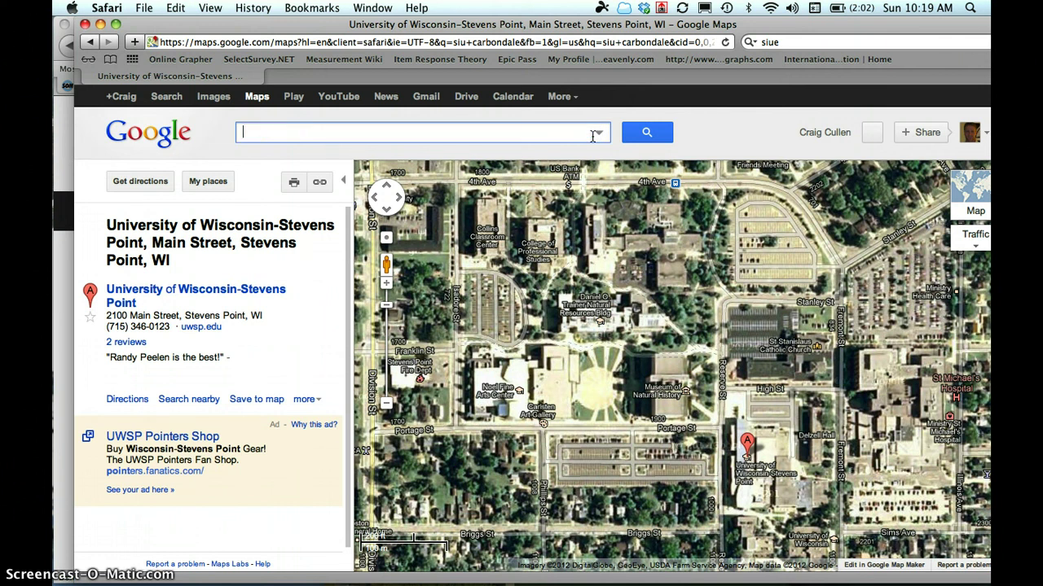
{"action": "type", "text": "Central Park"}
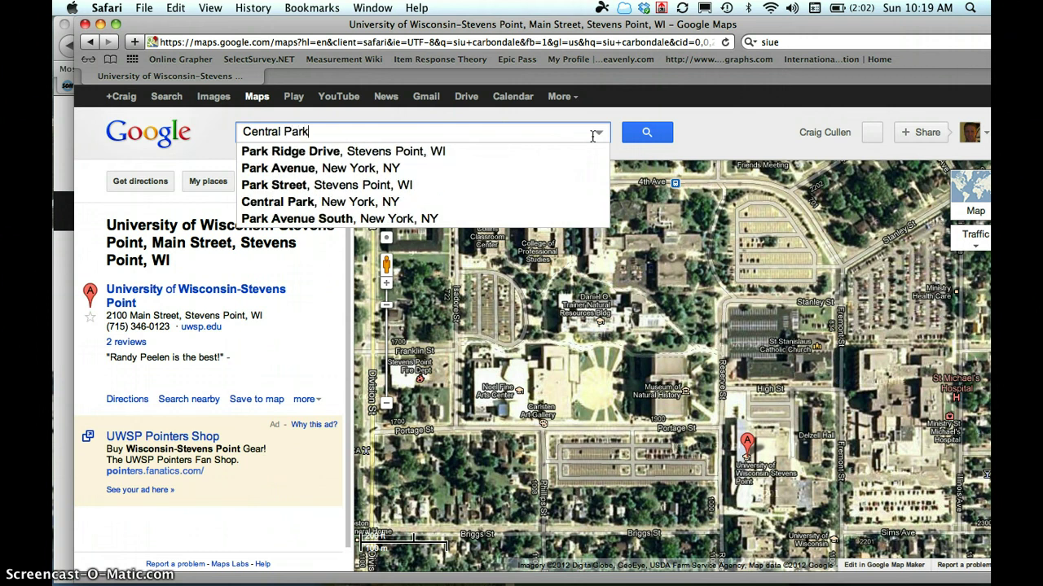
{"action": "key", "text": "Return"}
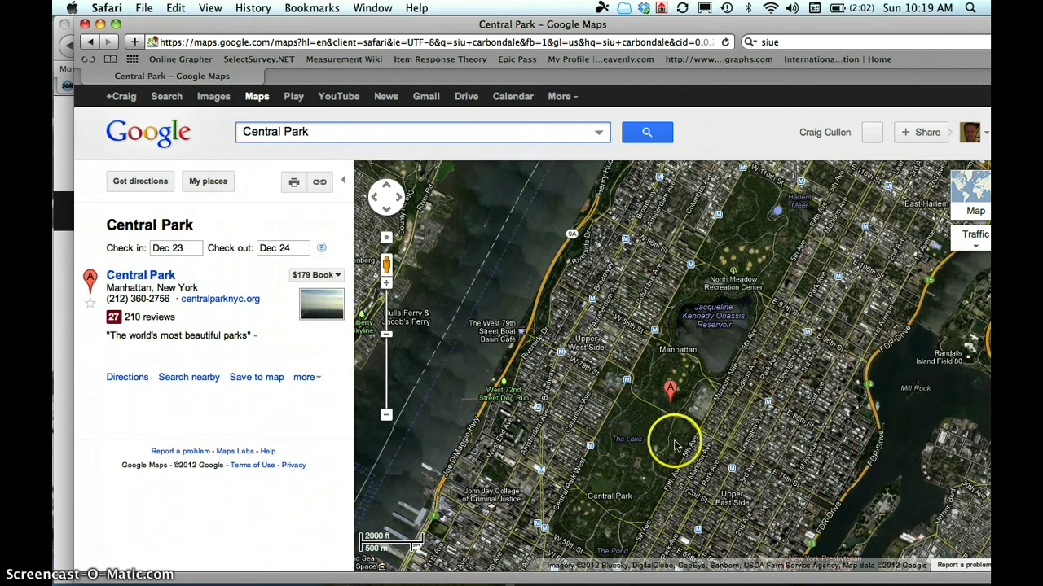
Examine the Great Lawn softball fields in Central Park up close in the satellite map
{"action": "mouse_move", "coordinate": [670, 407]}
{"action": "left_mouse_down"}
{"action": "mouse_move", "coordinate": [656, 383]}
{"action": "mouse_move", "coordinate": [574, 318]}
{"action": "mouse_move", "coordinate": [619, 407]}
{"action": "mouse_move", "coordinate": [626, 386]}
{"action": "mouse_move", "coordinate": [633, 391]}
{"action": "left_mouse_up"}
{"action": "left_click", "coordinate": [666, 351]}
{"action": "double_click", "coordinate": [666, 351]}
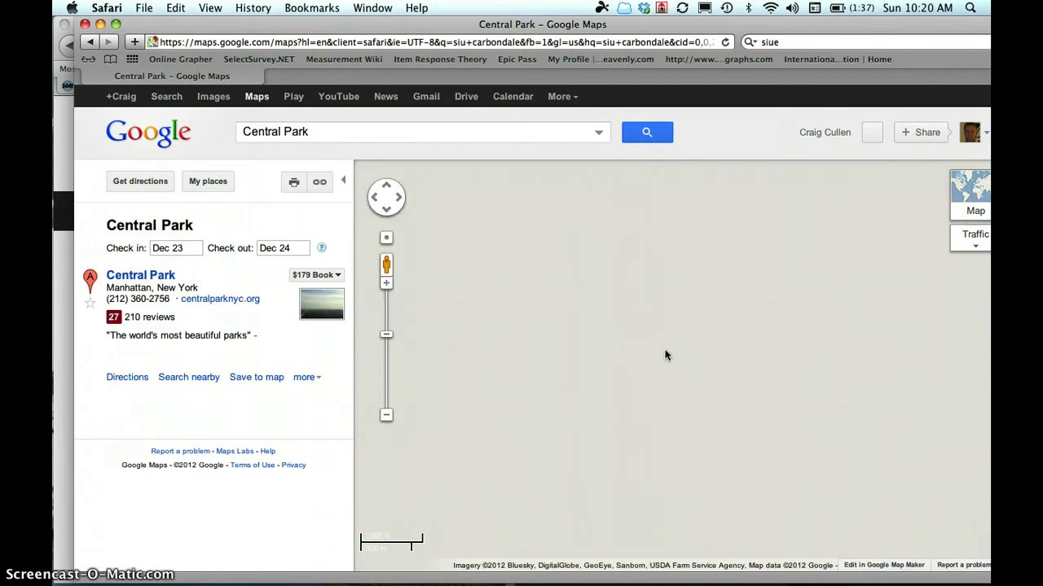
{"action": "left_click", "coordinate": [590, 401]}
{"action": "double_click", "coordinate": [591, 403]}
{"action": "left_click", "coordinate": [526, 467]}
{"action": "mouse_move", "coordinate": [550, 429]}
{"action": "left_mouse_down"}
{"action": "mouse_move", "coordinate": [654, 197]}
{"action": "mouse_move", "coordinate": [754, 221]}
{"action": "mouse_move", "coordinate": [752, 314]}
{"action": "mouse_move", "coordinate": [696, 343]}
{"action": "left_mouse_up"}
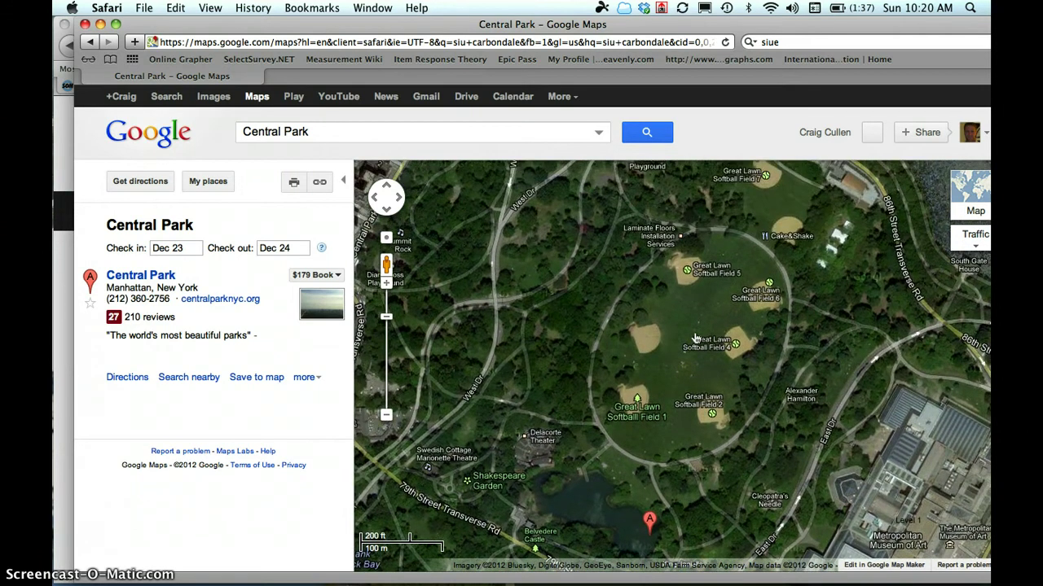
{"action": "double_click", "coordinate": [696, 339]}
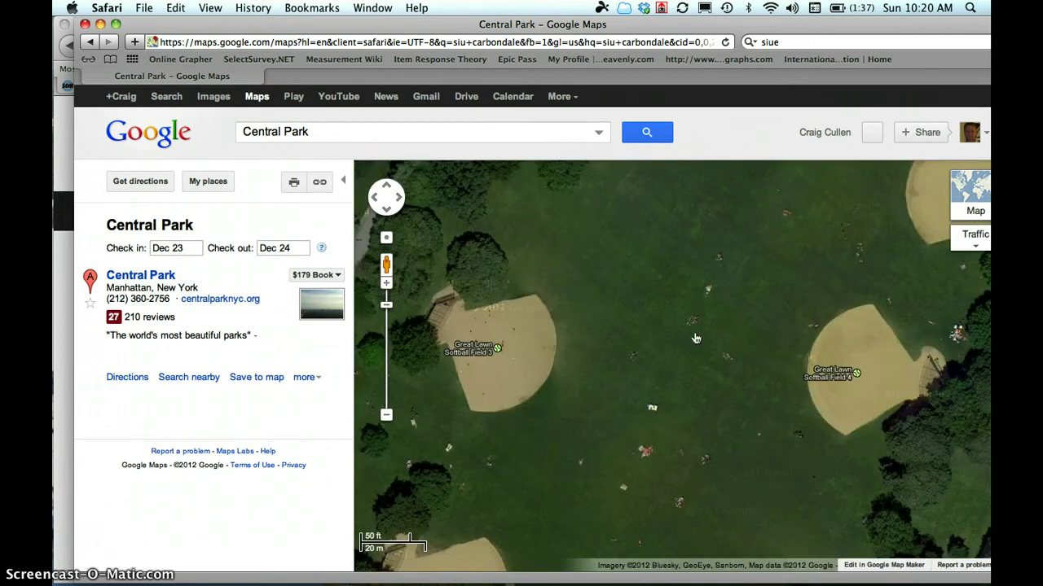
{"action": "scroll", "coordinate": [697, 339], "scroll_direction": "down", "scroll_amount": 1}
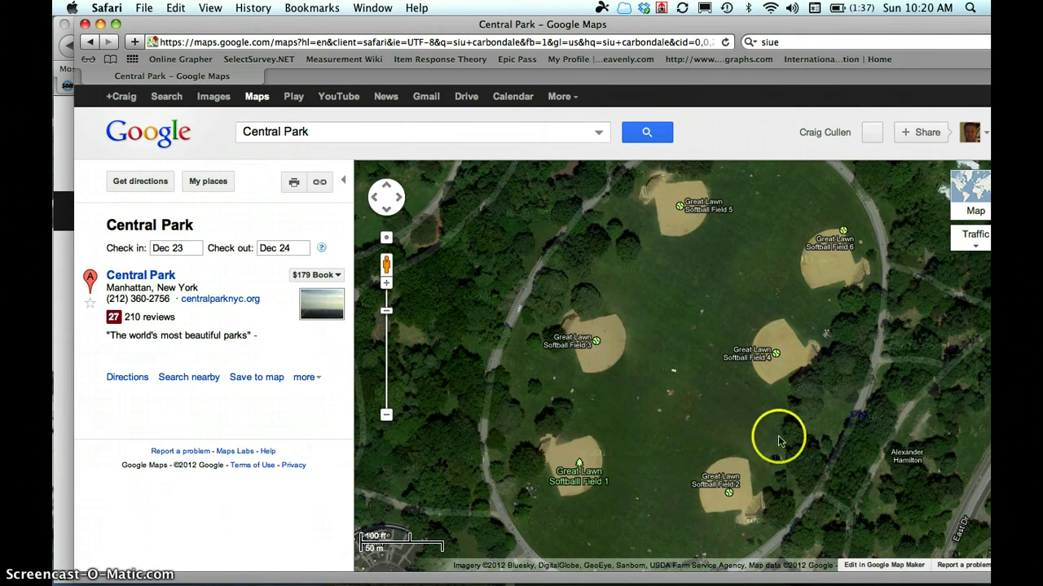
Frame the whole of Central Park in the satellite map and take a screenshot of it
{"action": "double_click", "coordinate": [692, 325]}
{"action": "scroll", "coordinate": [691, 324], "scroll_direction": "down", "scroll_amount": 1}
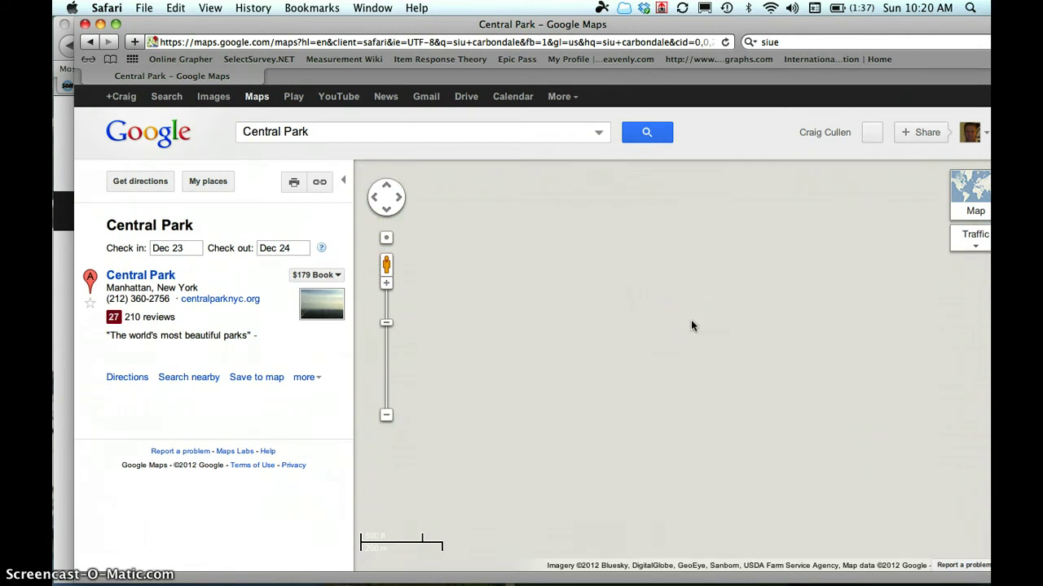
{"action": "scroll", "coordinate": [691, 325], "scroll_direction": "down", "scroll_amount": 1}
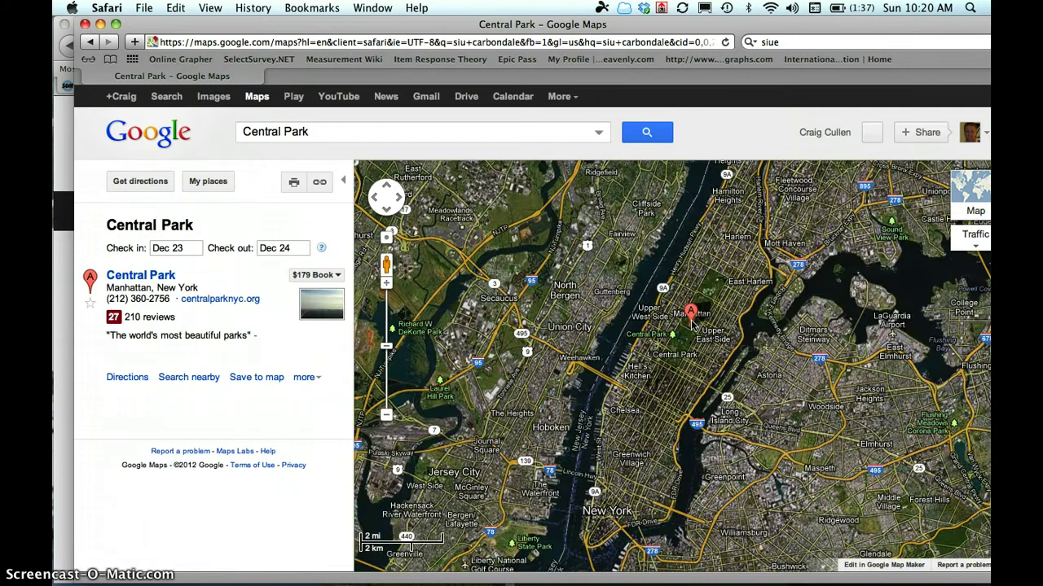
{"action": "scroll", "coordinate": [692, 326], "scroll_direction": "down", "scroll_amount": 1}
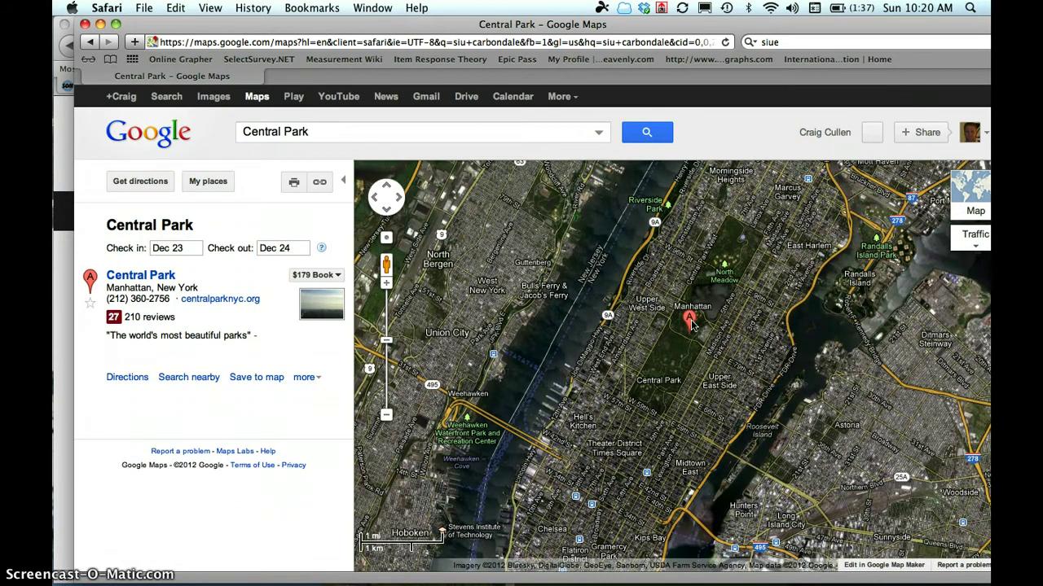
{"action": "scroll", "coordinate": [691, 324], "scroll_direction": "up", "scroll_amount": 1}
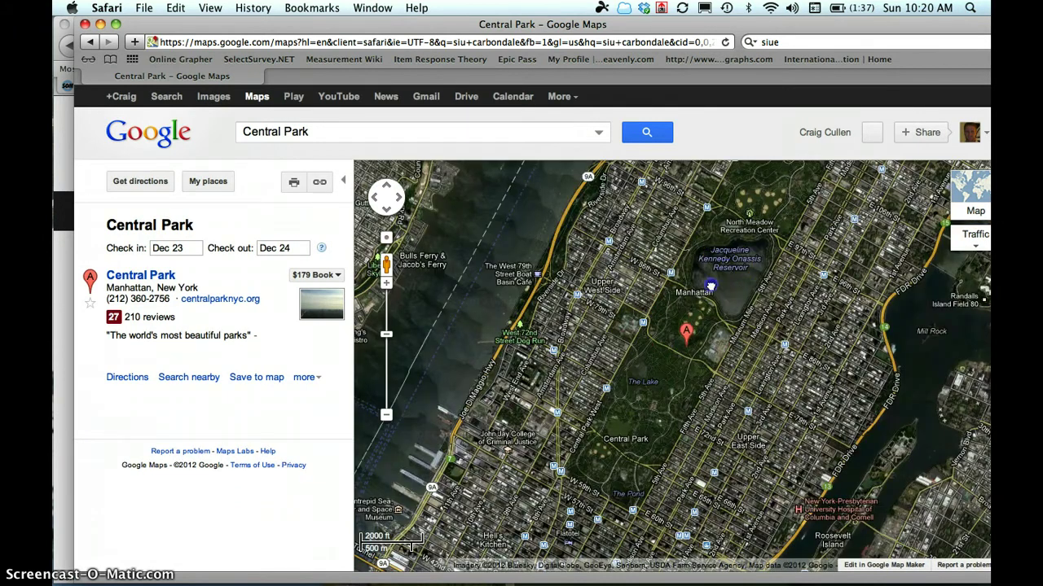
{"action": "left_click_drag", "start_coordinate": [710, 285], "coordinate": [649, 318]}
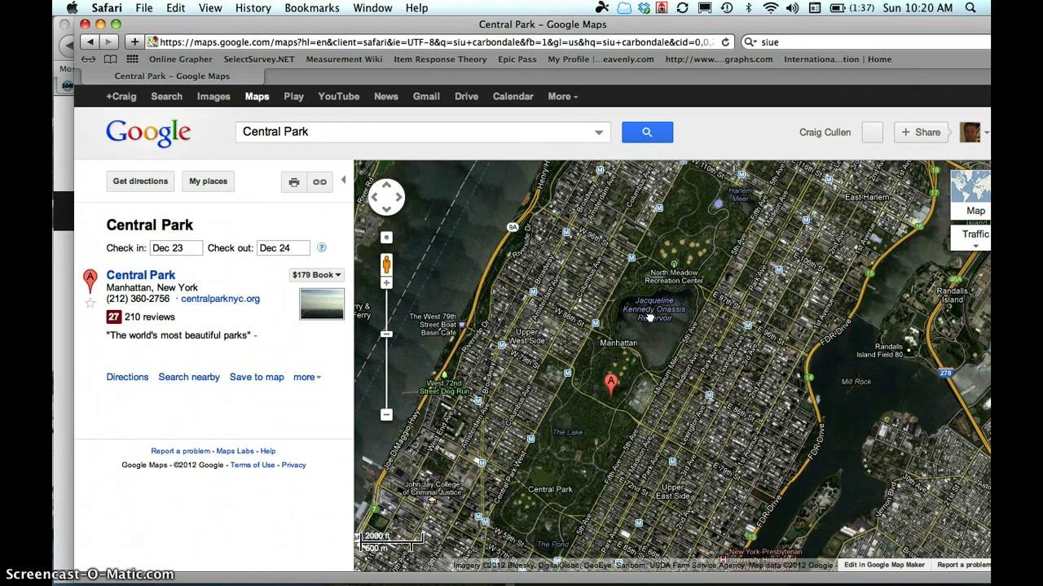
Open the new Central Park screenshot from the desktop in Preview and copy the map area around the park
{"action": "key", "text": "F8"}
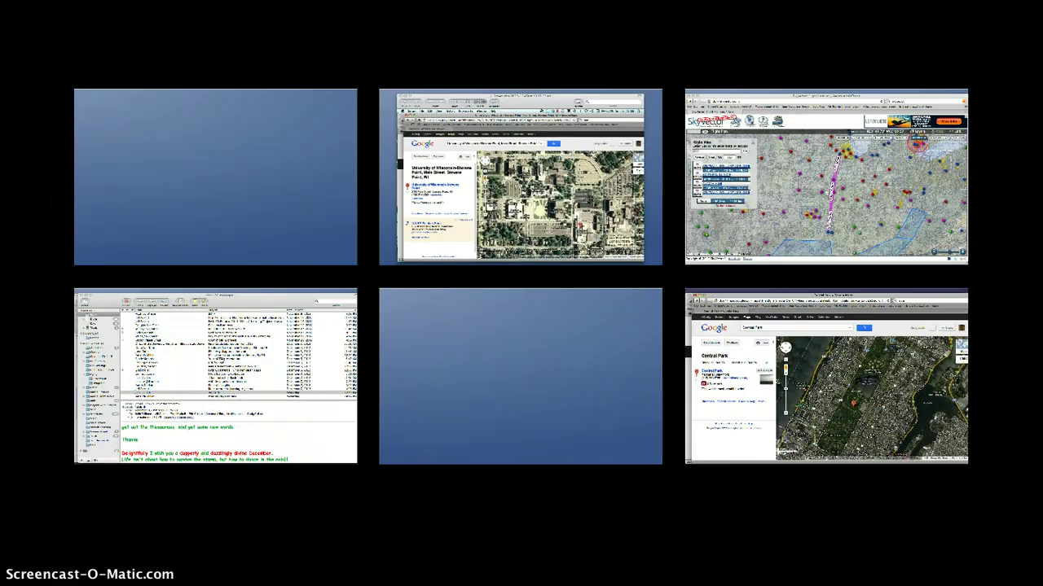
{"action": "left_click", "coordinate": [465, 407]}
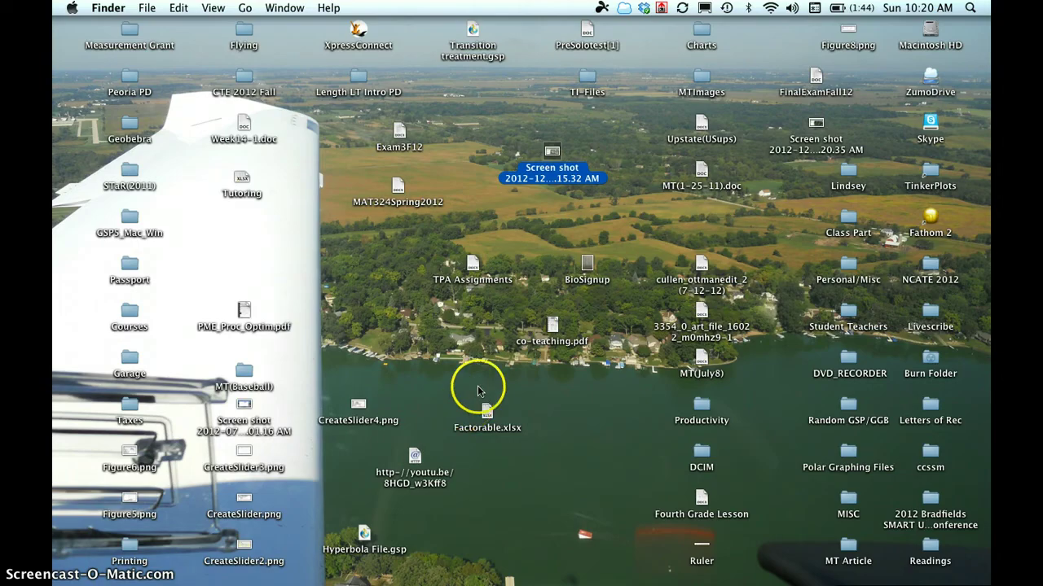
{"action": "left_click_drag", "start_coordinate": [814, 126], "coordinate": [487, 123]}
{"action": "double_click", "coordinate": [488, 124]}
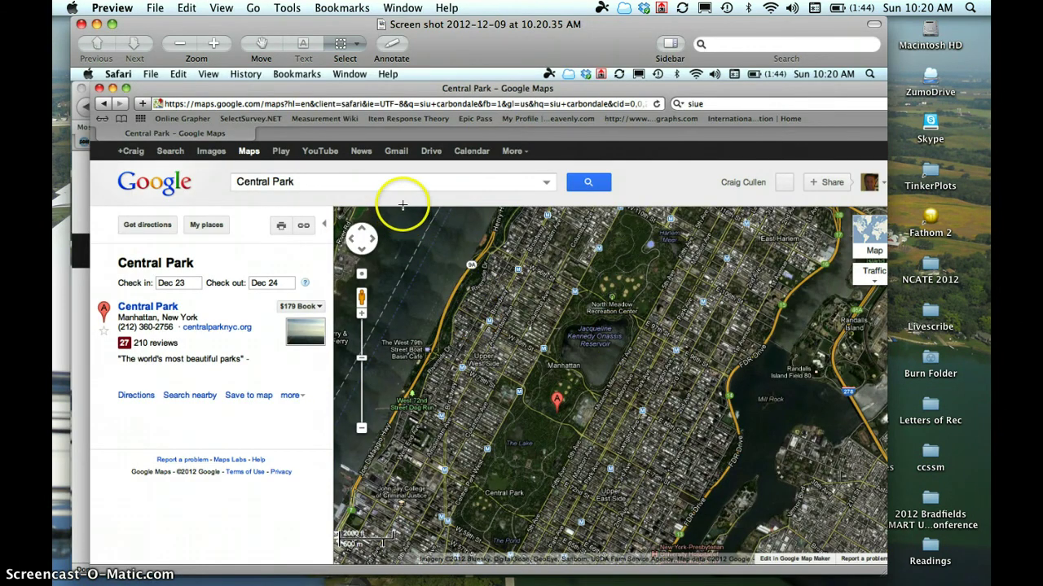
{"action": "left_click_drag", "start_coordinate": [402, 204], "coordinate": [758, 552]}
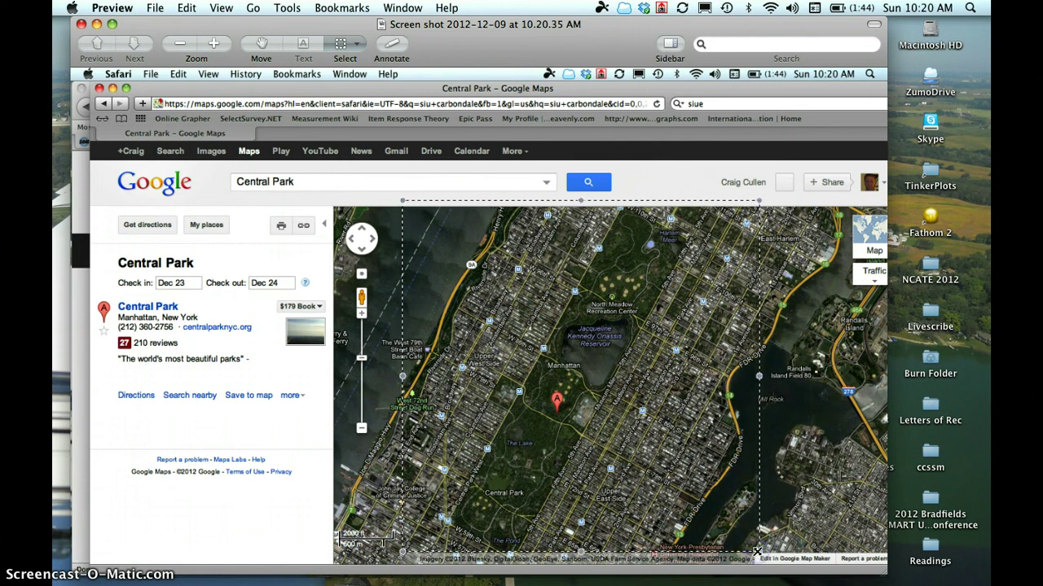
{"action": "key", "text": "super+c"}
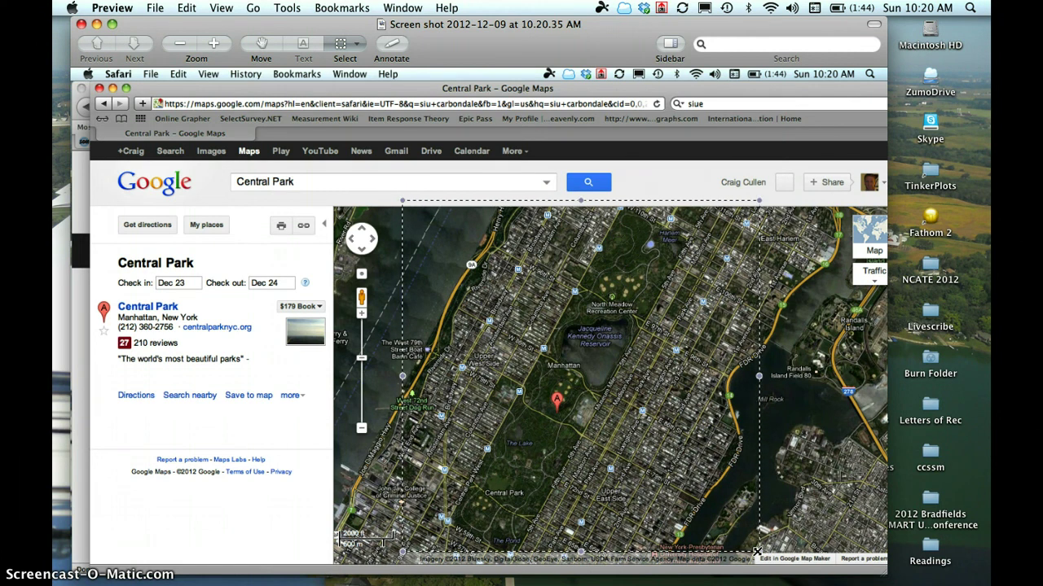
Switch to Sketchpad, paste the Central Park map onto blank page 2, and move it to the middle of the page
{"action": "middle_click", "coordinate": [666, 428]}
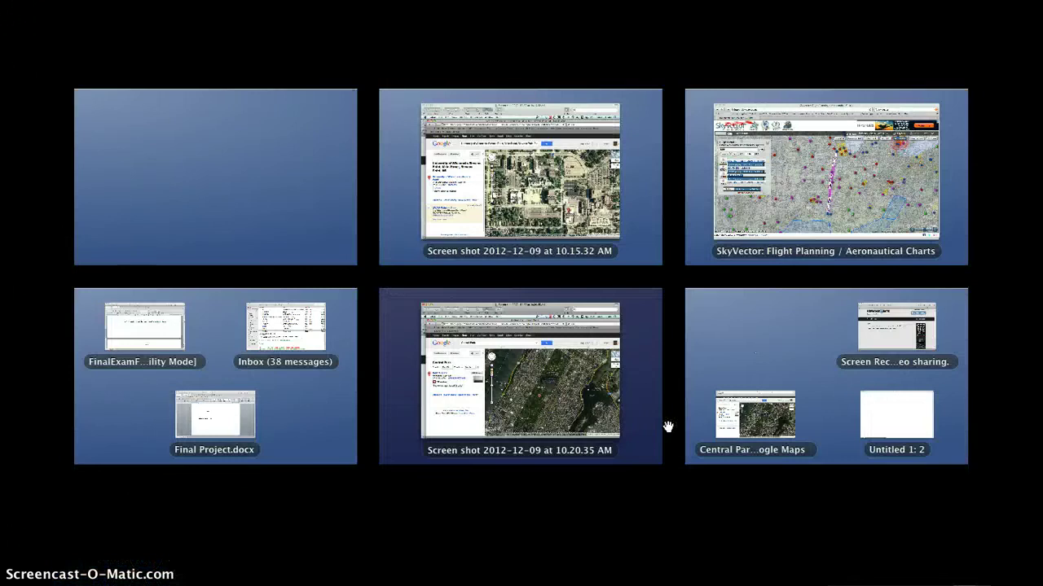
{"action": "left_click", "coordinate": [888, 413]}
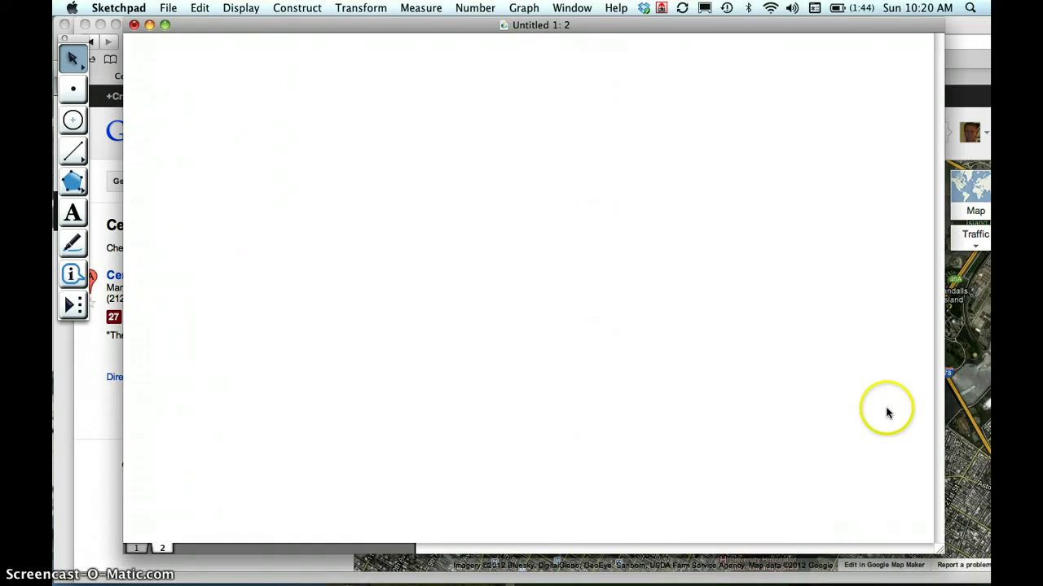
{"action": "left_click", "coordinate": [540, 365]}
{"action": "key", "text": "super+v"}
{"action": "left_click_drag", "start_coordinate": [366, 220], "coordinate": [554, 250]}
{"action": "left_click", "coordinate": [558, 324]}
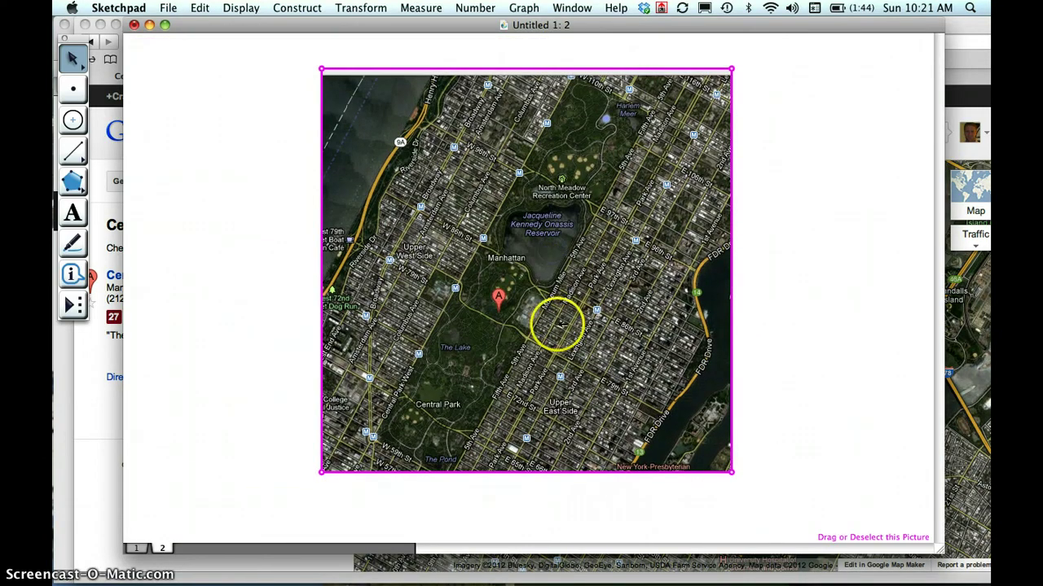
Make the Central Park picture not arrow selectable, lower its opacity to 63.7%, and deselect it
{"action": "left_click", "coordinate": [562, 246]}
{"action": "right_click", "coordinate": [561, 246]}
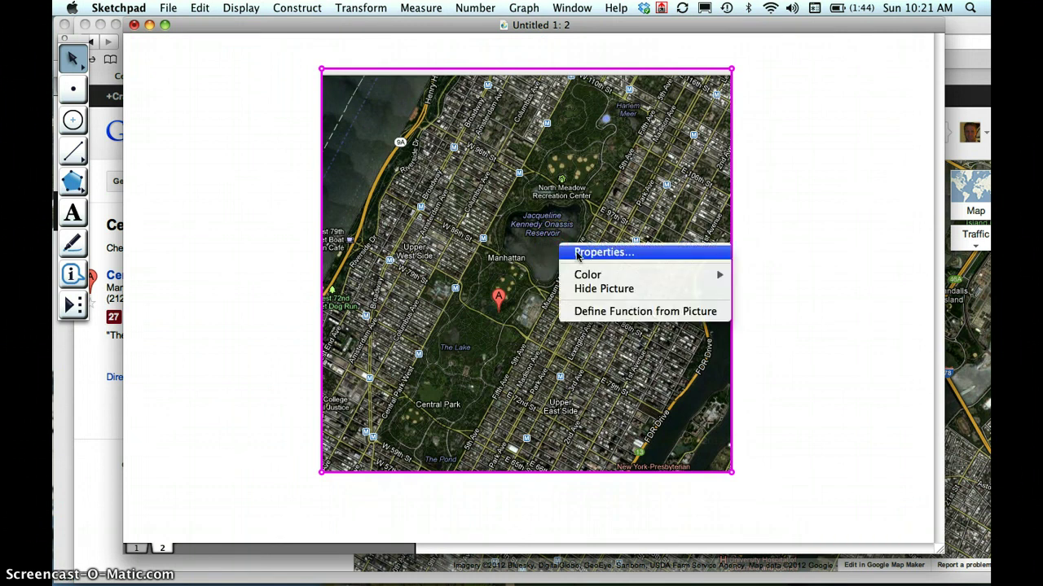
{"action": "left_click", "coordinate": [576, 254]}
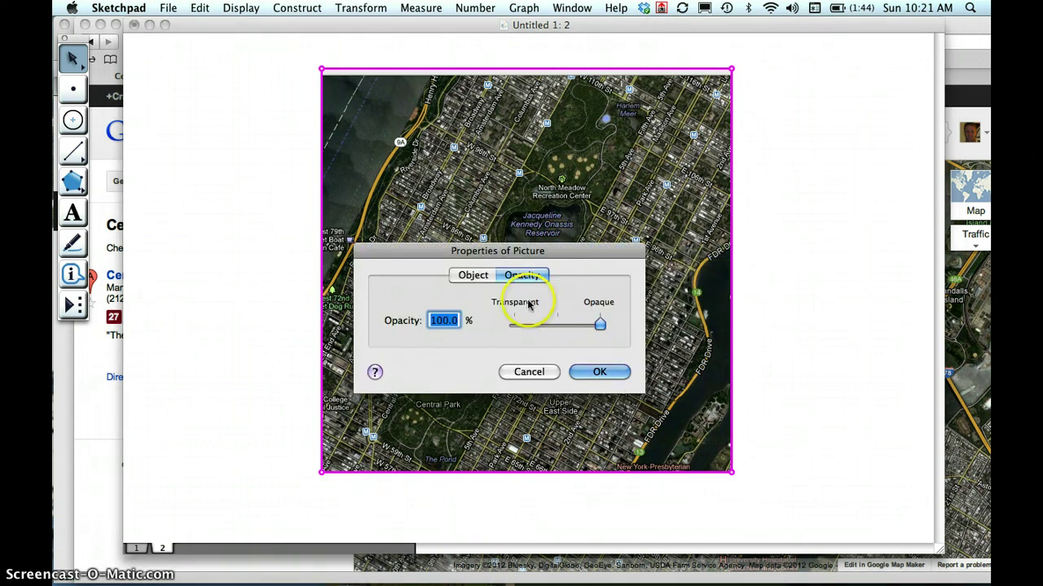
{"action": "left_click", "coordinate": [472, 275]}
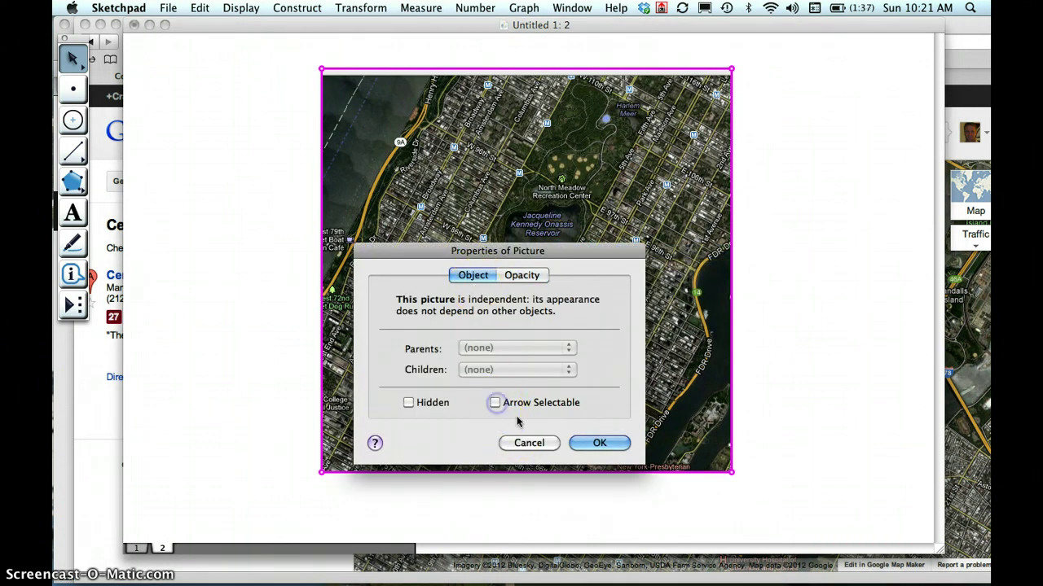
{"action": "left_click", "coordinate": [521, 274]}
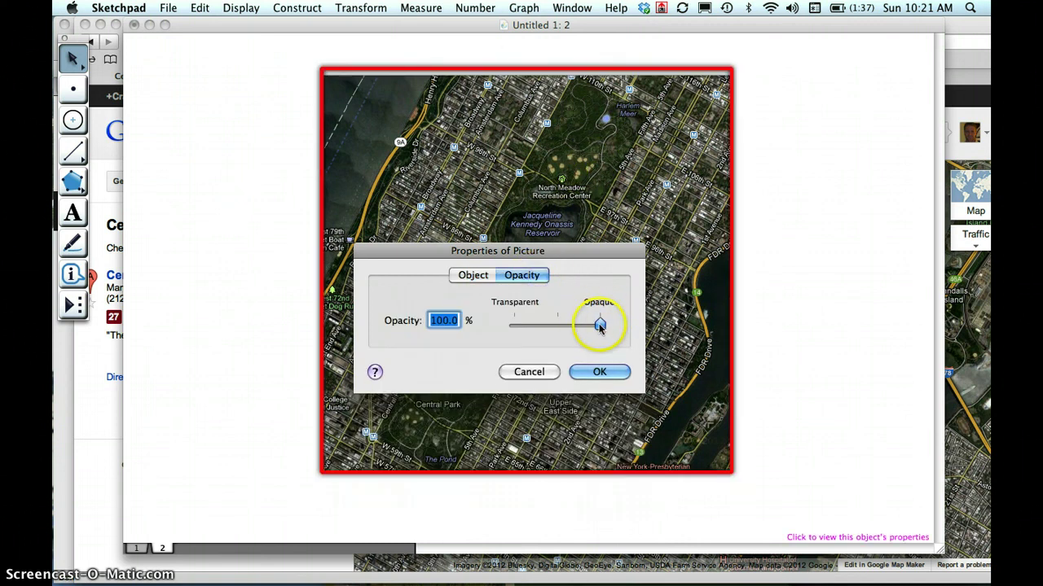
{"action": "left_click_drag", "start_coordinate": [600, 327], "coordinate": [568, 330]}
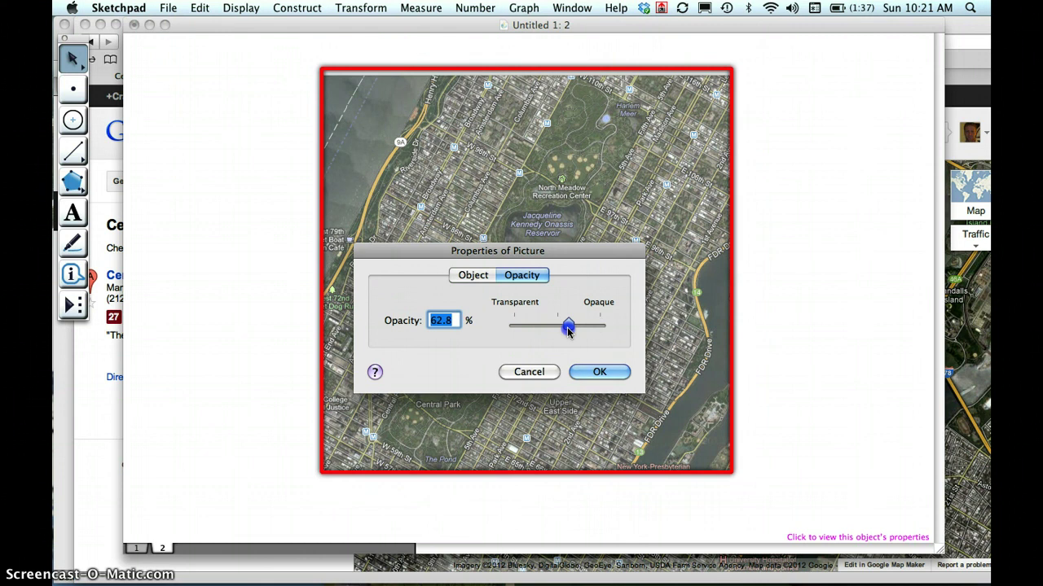
{"action": "left_click", "coordinate": [598, 377]}
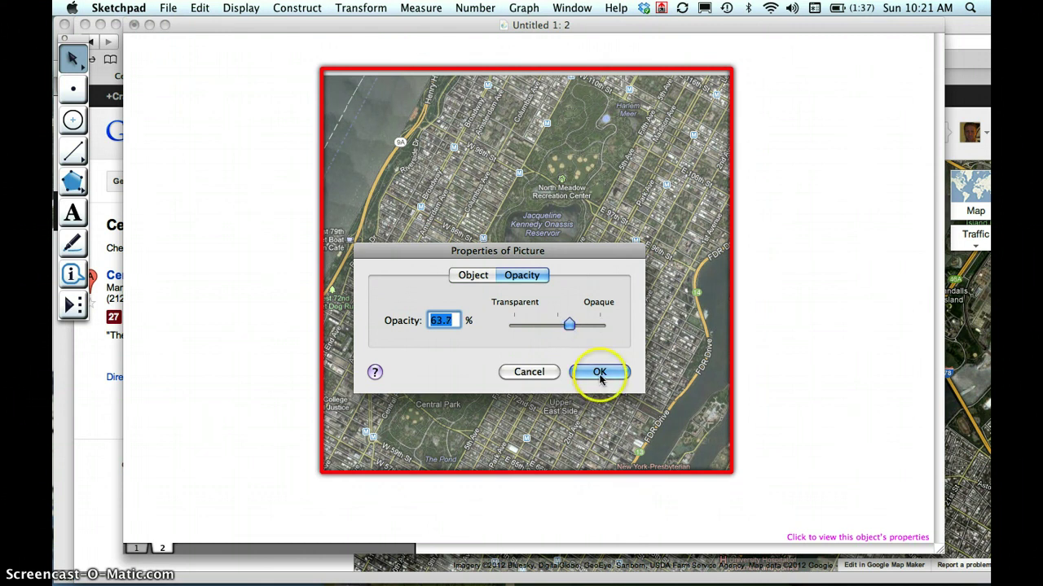
{"action": "left_click", "coordinate": [271, 259]}
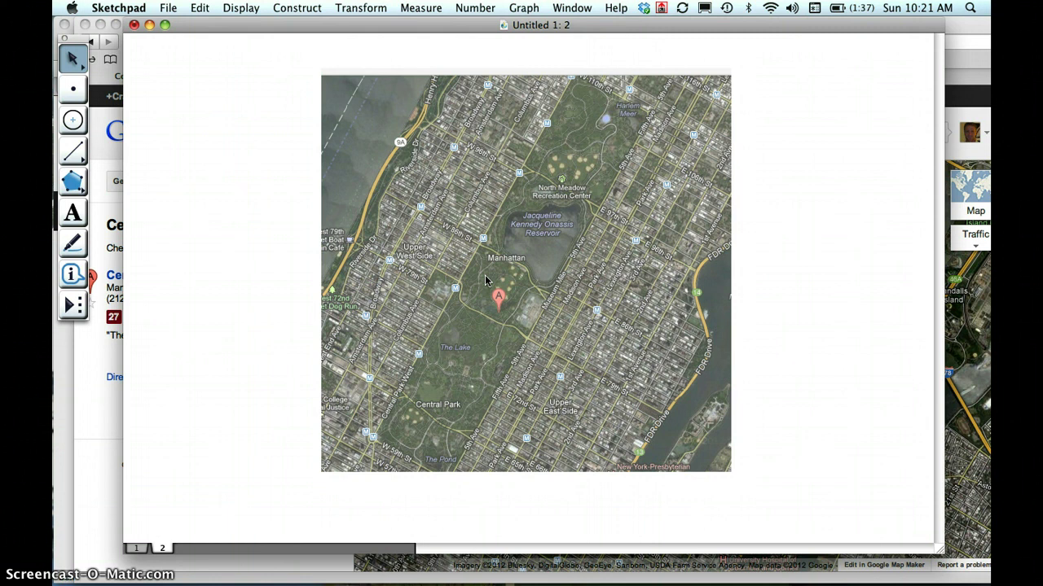
{"action": "key", "text": "F3"}
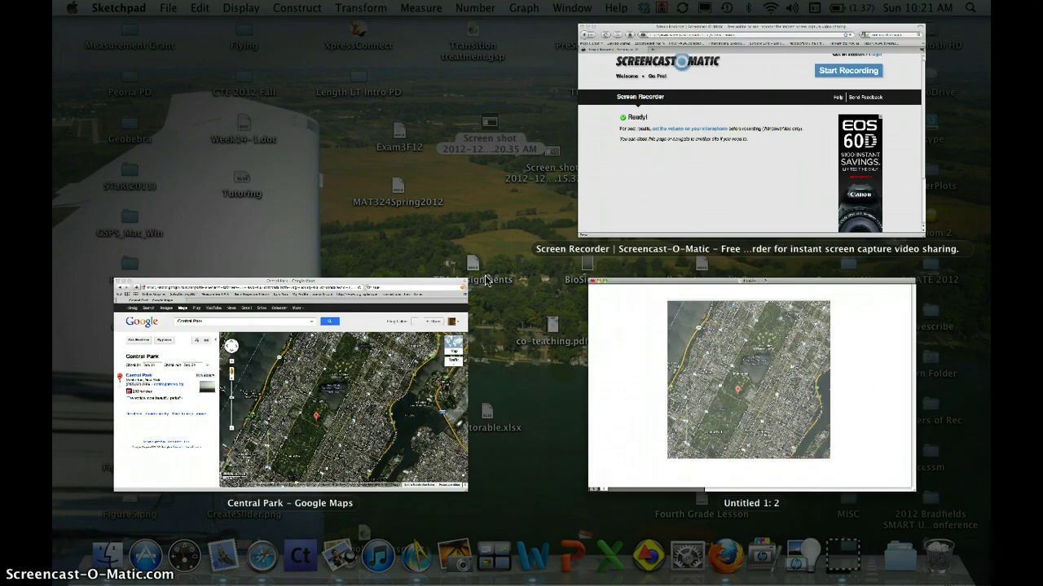
{"action": "left_click", "coordinate": [698, 174]}
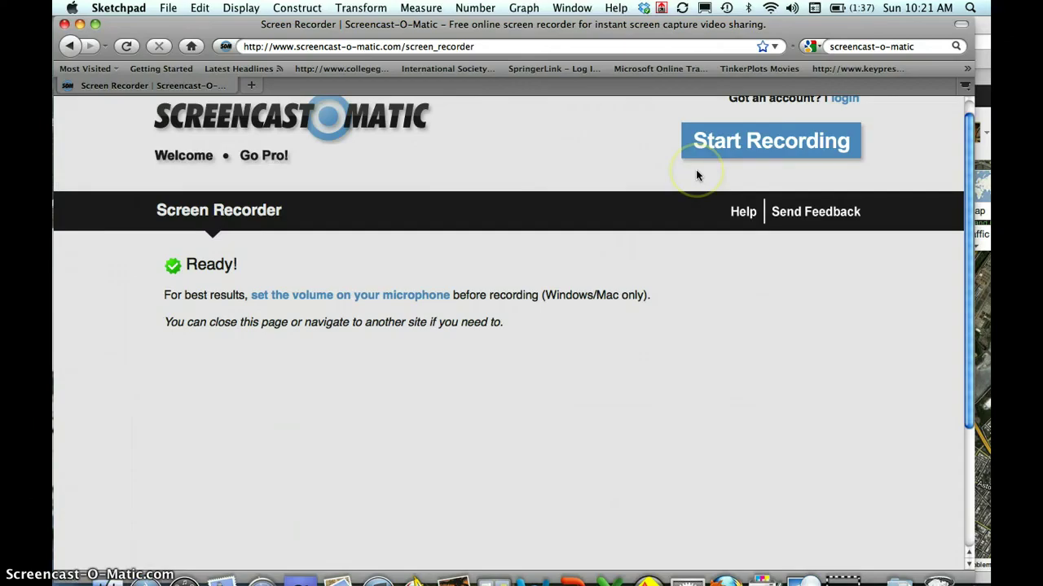
{"action": "left_click", "coordinate": [723, 133]}
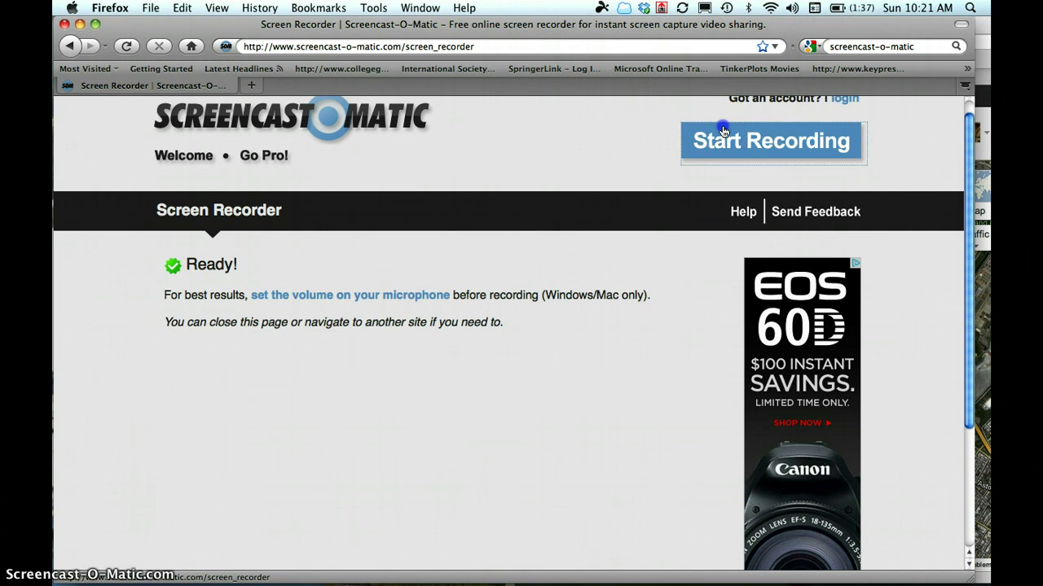